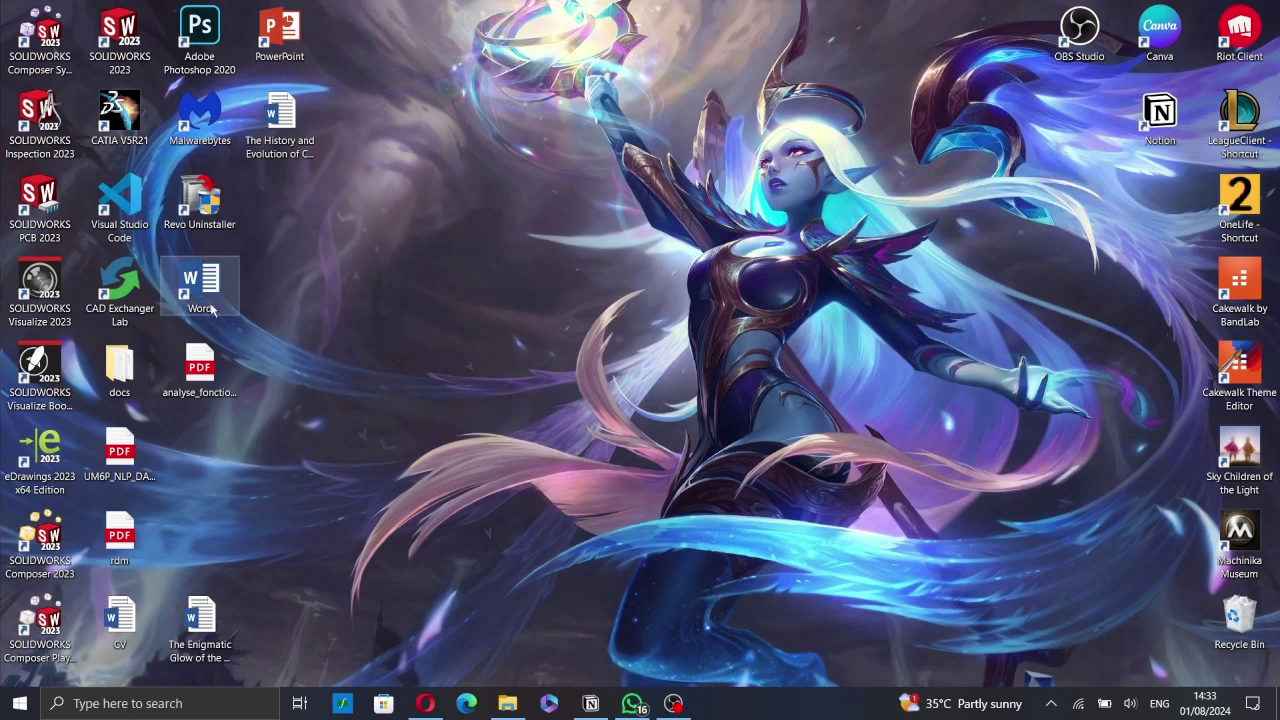
Start Word 2019 from its desktop shortcut to get a new blank document.
{"action": "double_click", "coordinate": [210, 295]}
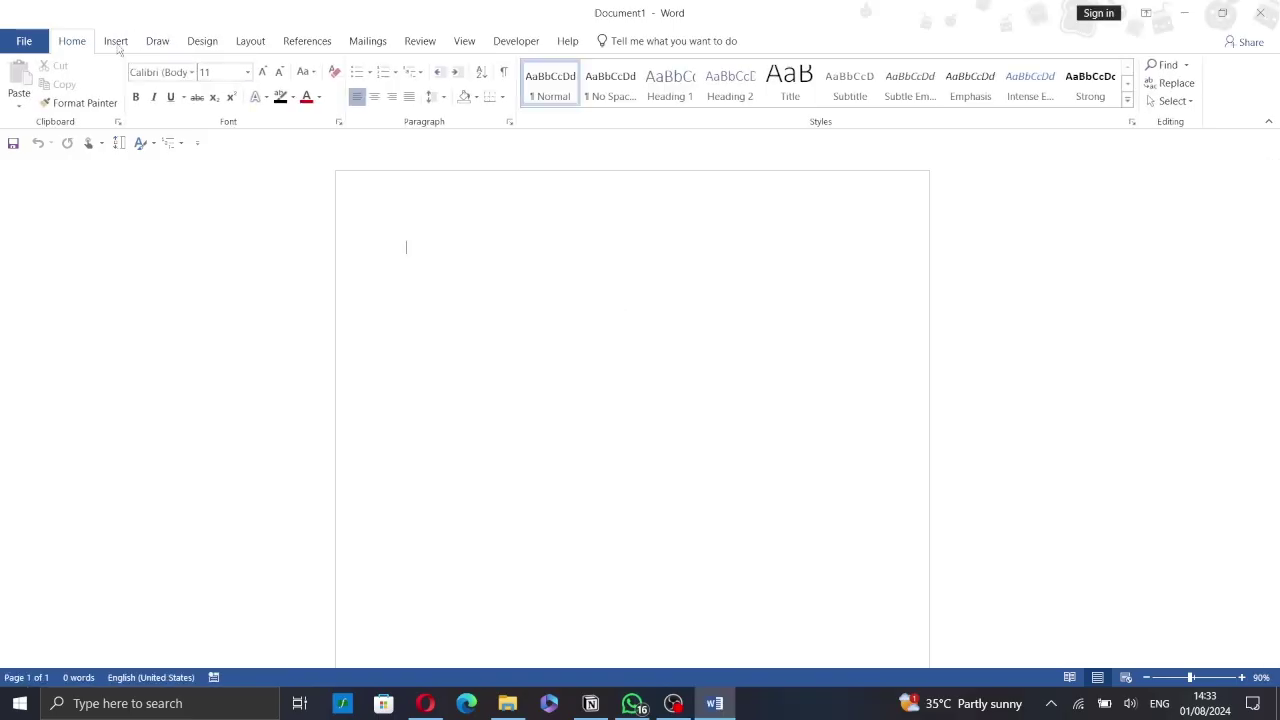
Insert the sunflowers picture from Downloads > tuto into the blank document.
{"action": "left_click", "coordinate": [117, 43]}
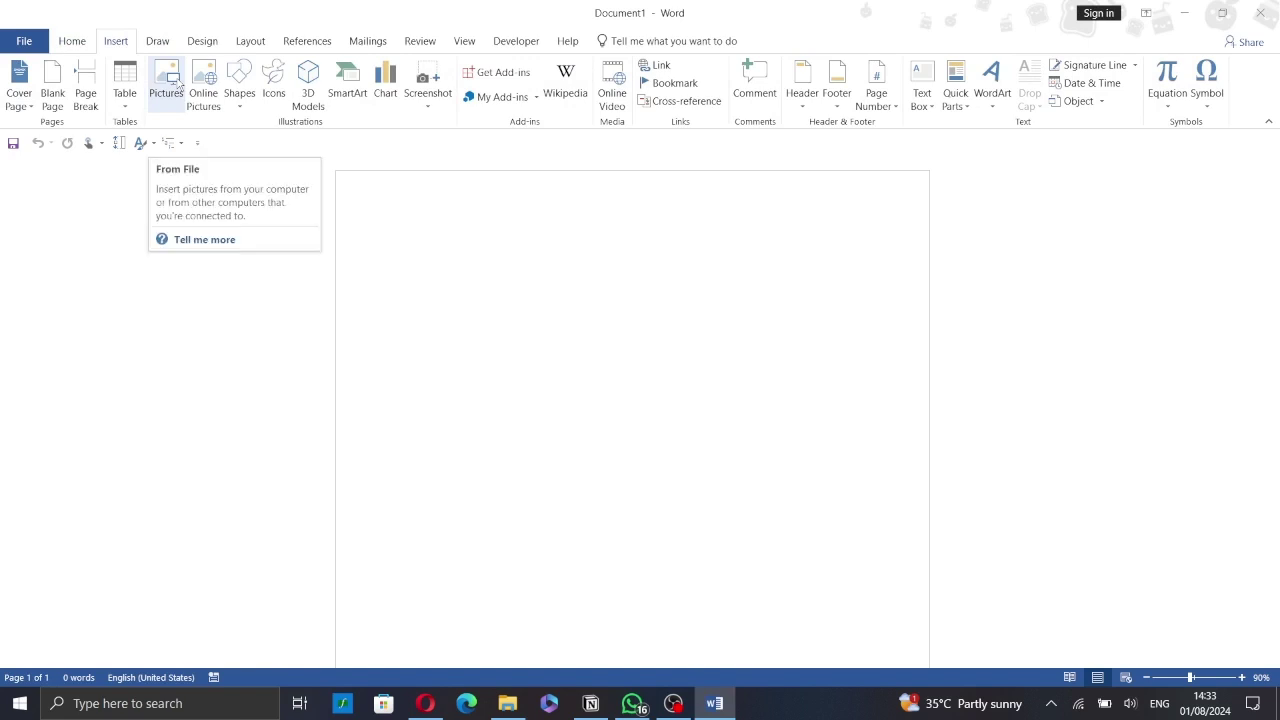
{"action": "left_click", "coordinate": [178, 83]}
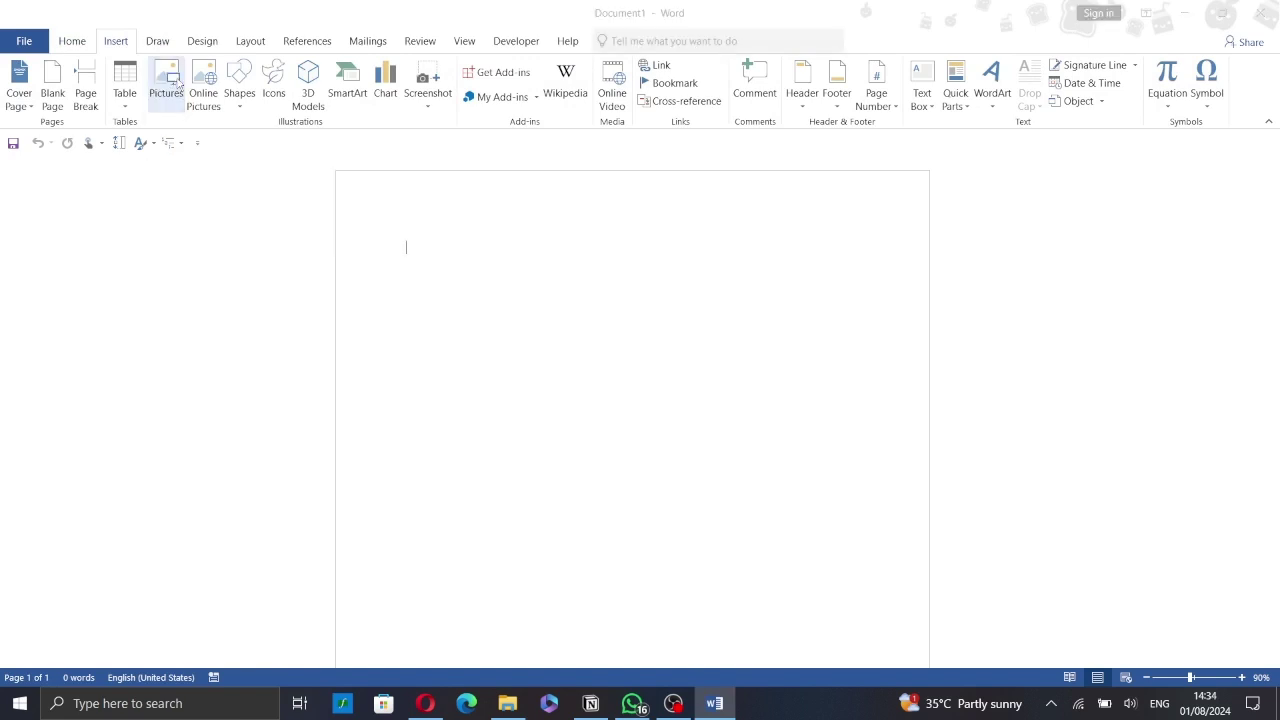
{"action": "mouse_move", "coordinate": [74, 211]}
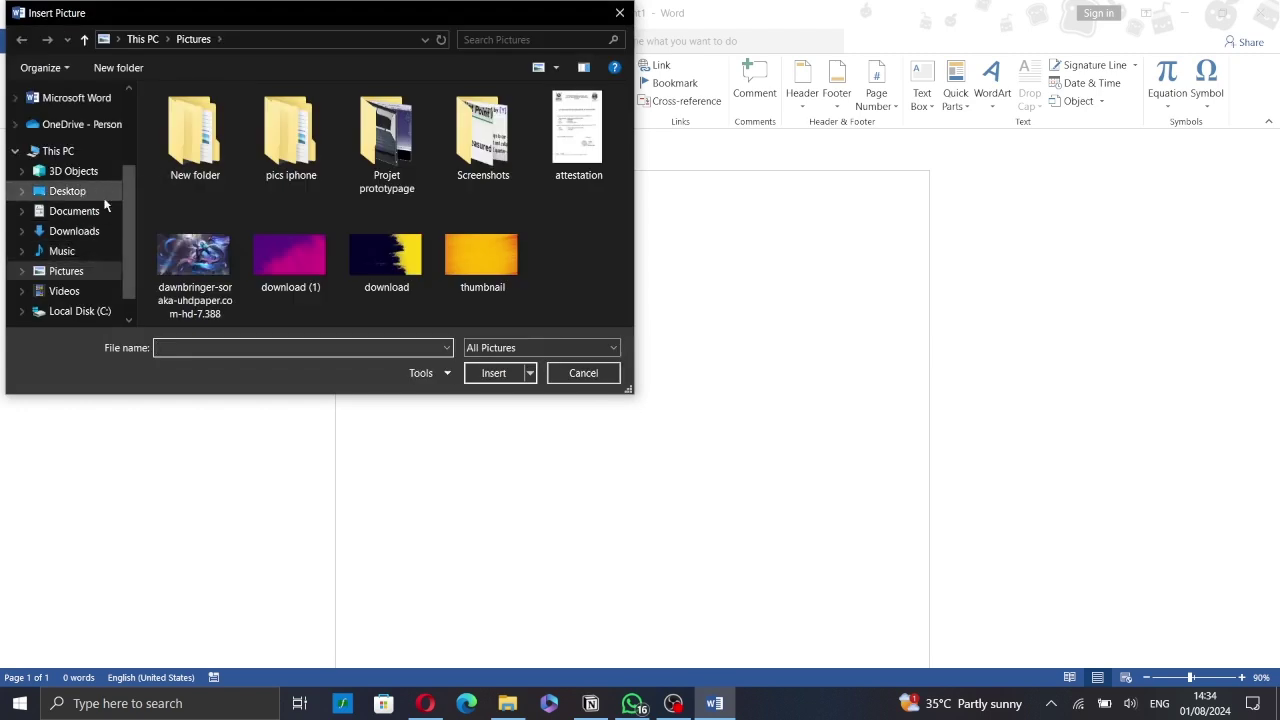
{"action": "left_click", "coordinate": [76, 230]}
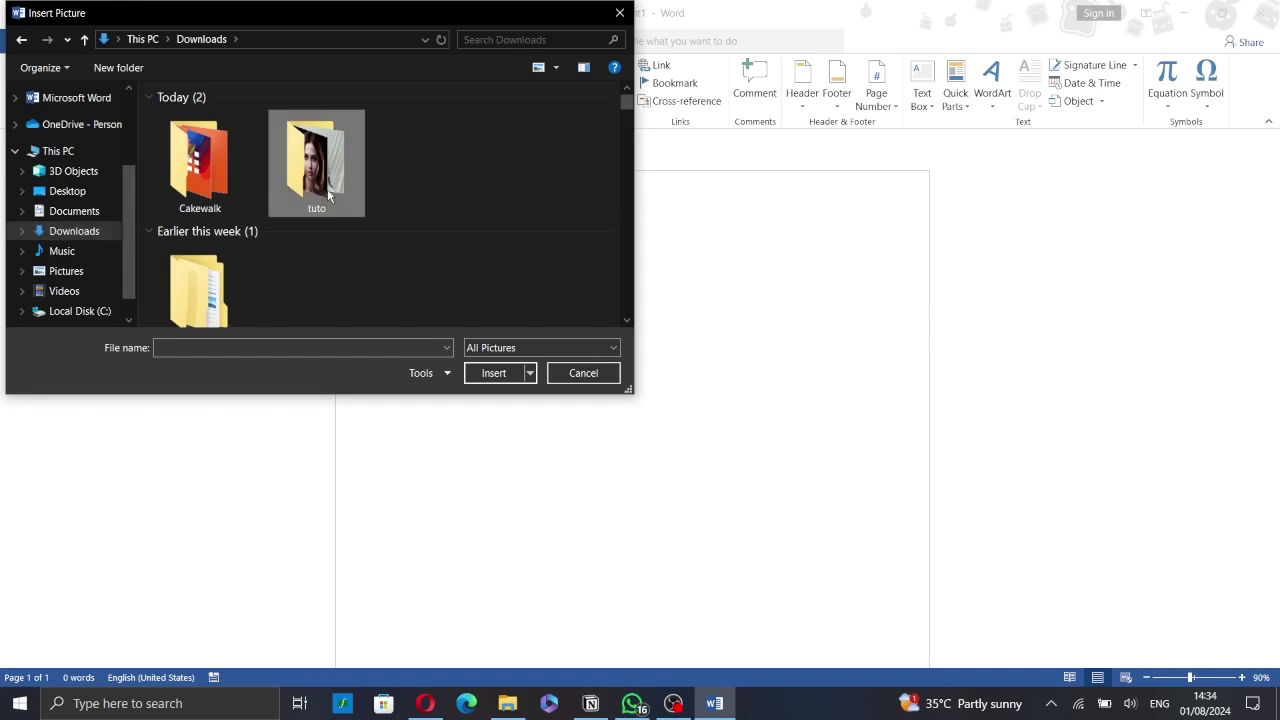
{"action": "double_click", "coordinate": [327, 189]}
{"action": "left_click", "coordinate": [307, 130]}
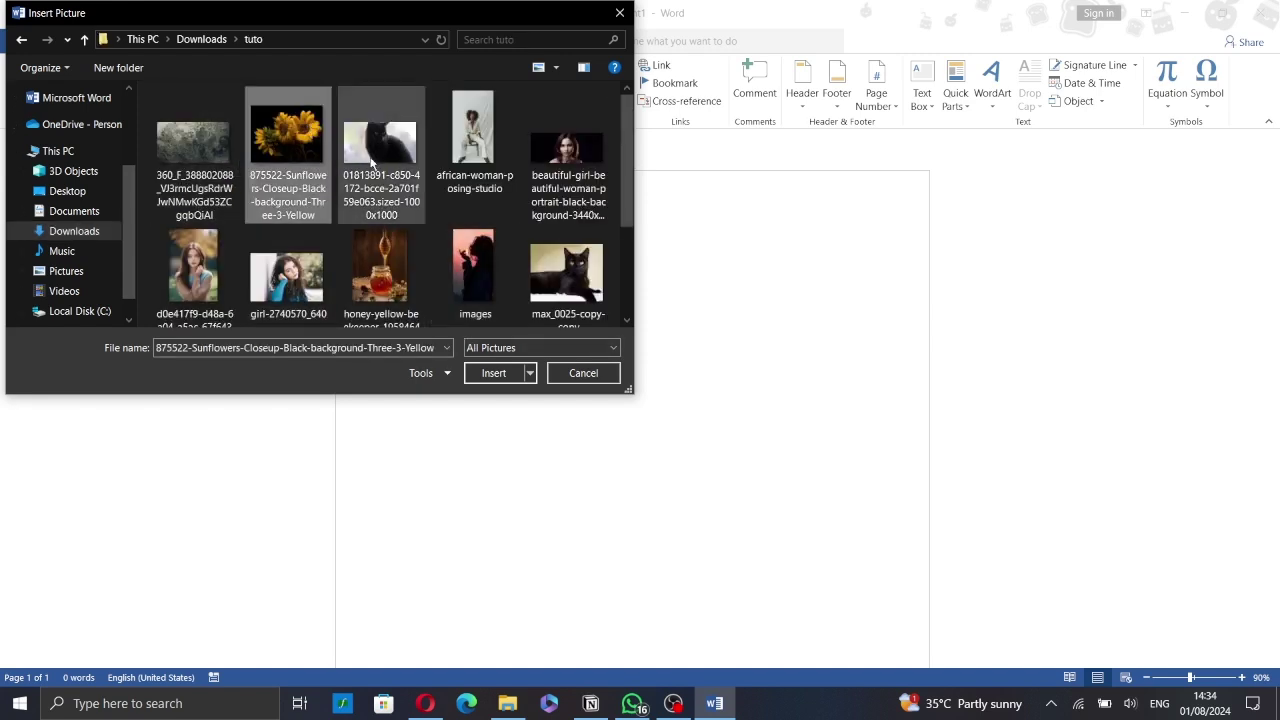
{"action": "left_click", "coordinate": [472, 379]}
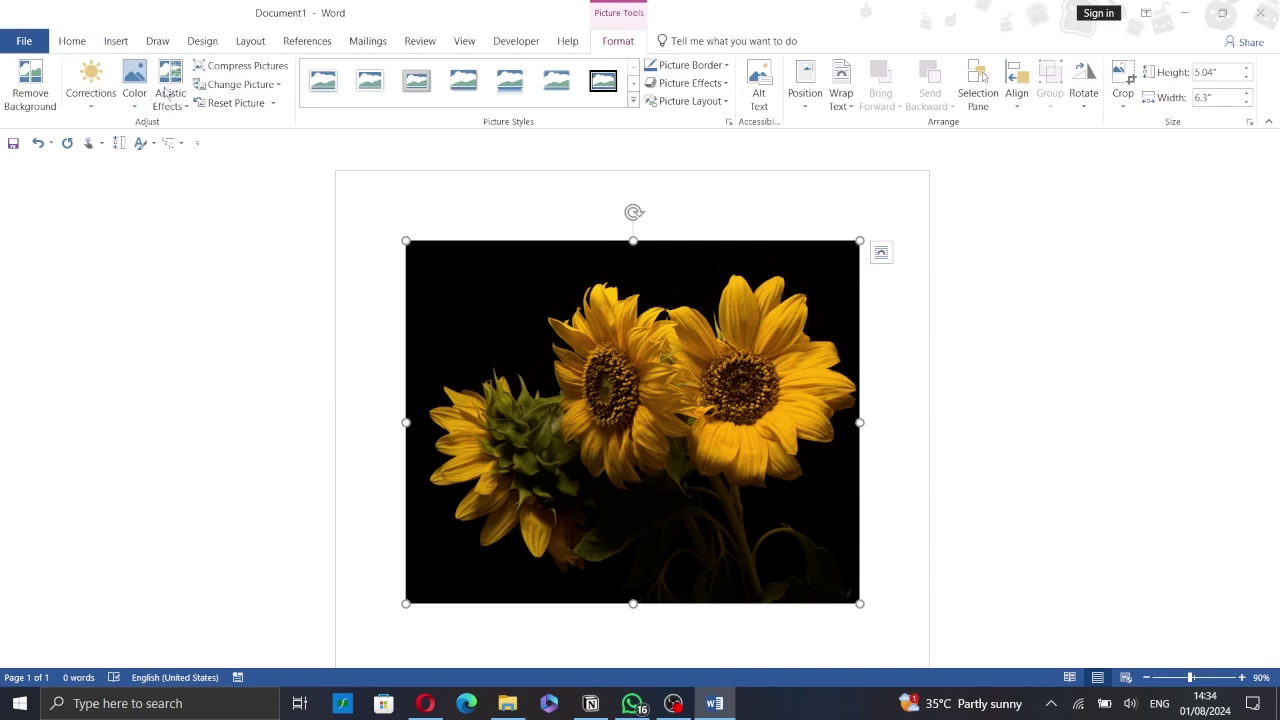
Insert the third Beach-category online picture, a palm-tree sunset photo, replacing the sunflowers.
{"action": "left_click", "coordinate": [116, 41]}
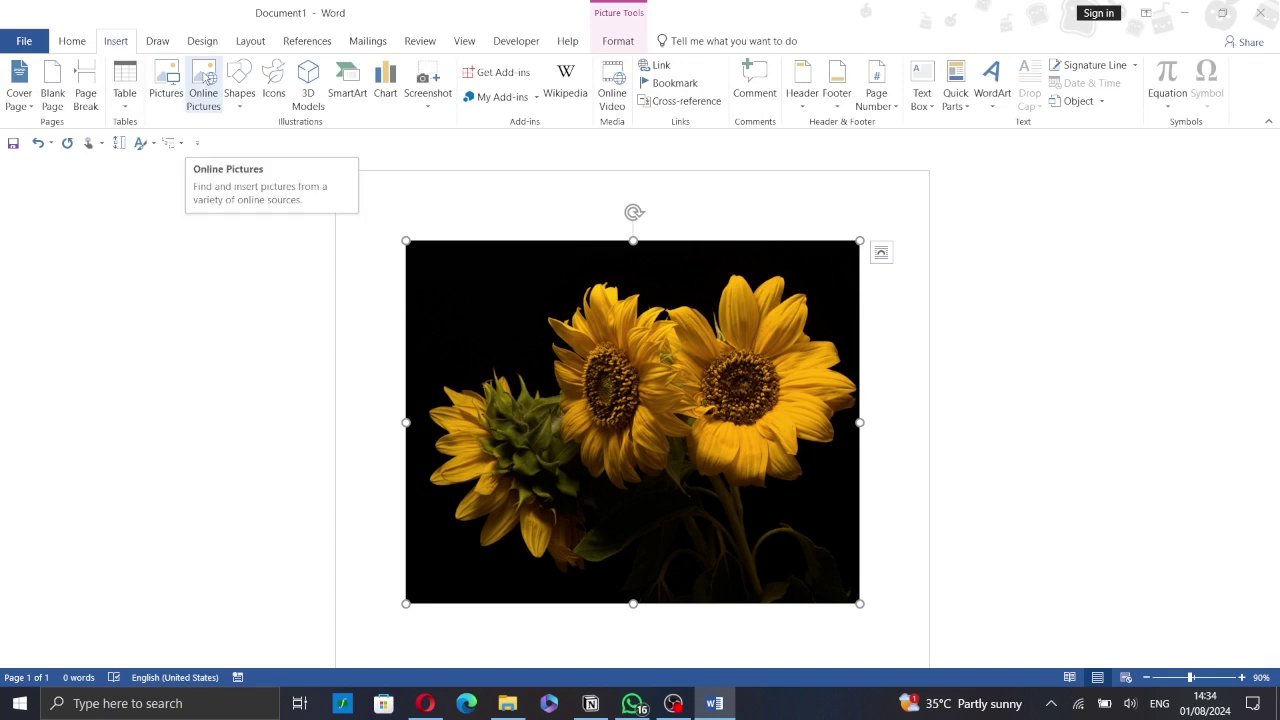
{"action": "left_click", "coordinate": [206, 79]}
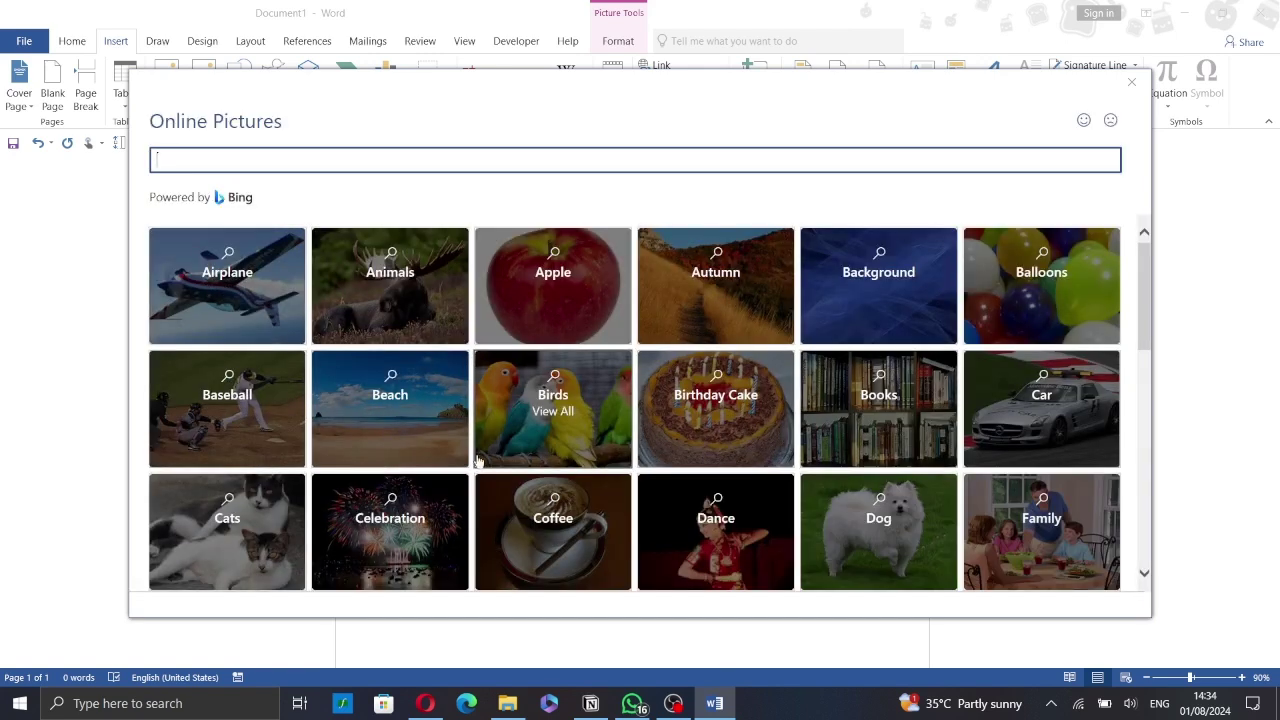
{"action": "left_click", "coordinate": [404, 444]}
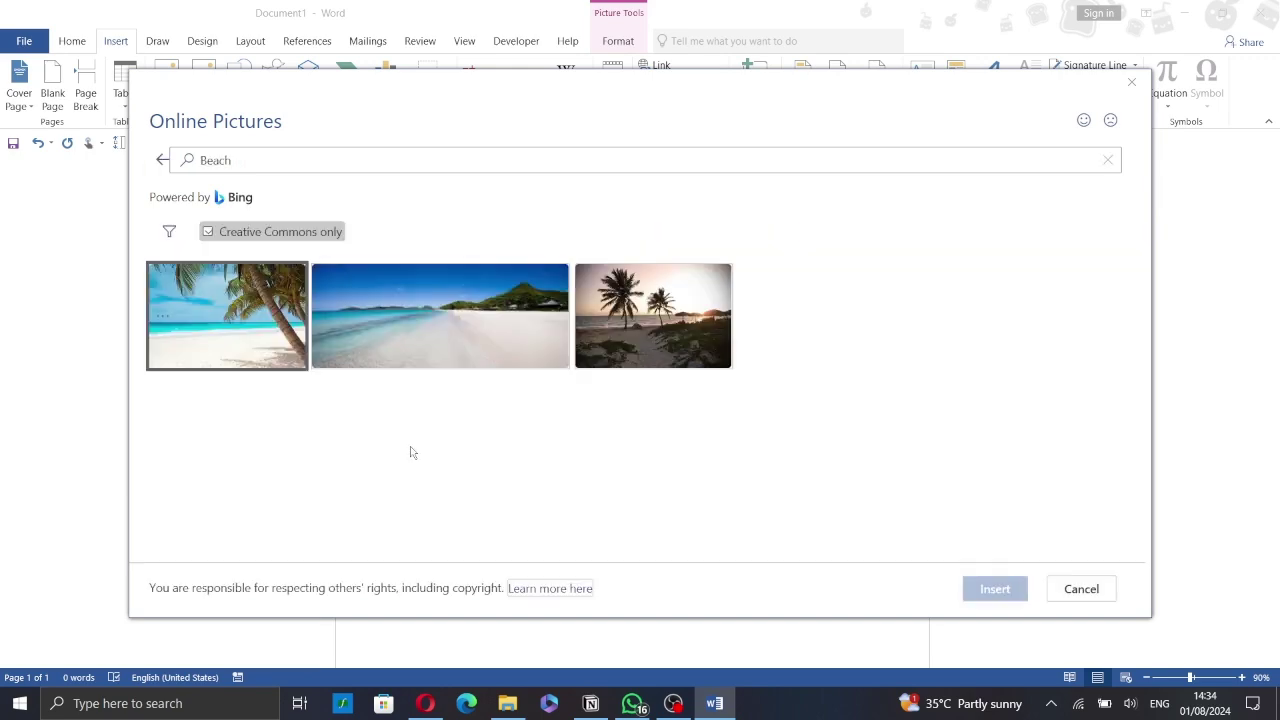
{"action": "left_click", "coordinate": [659, 356]}
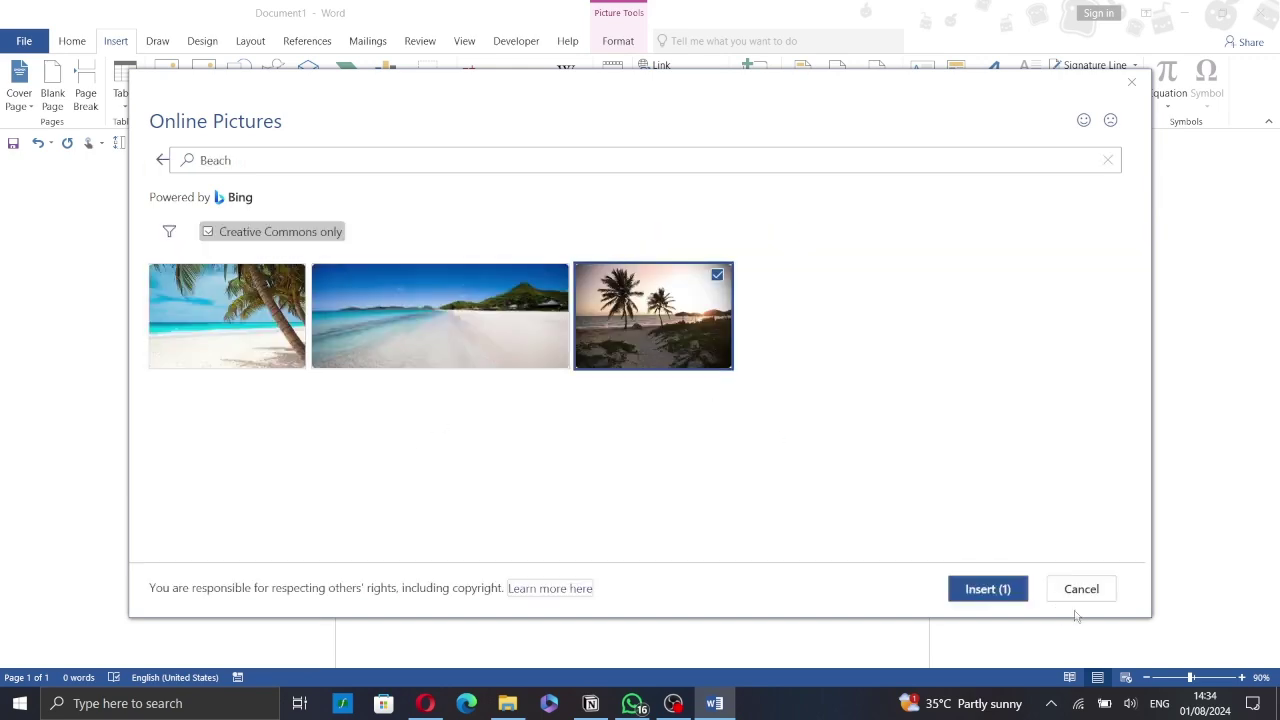
{"action": "left_click", "coordinate": [995, 592]}
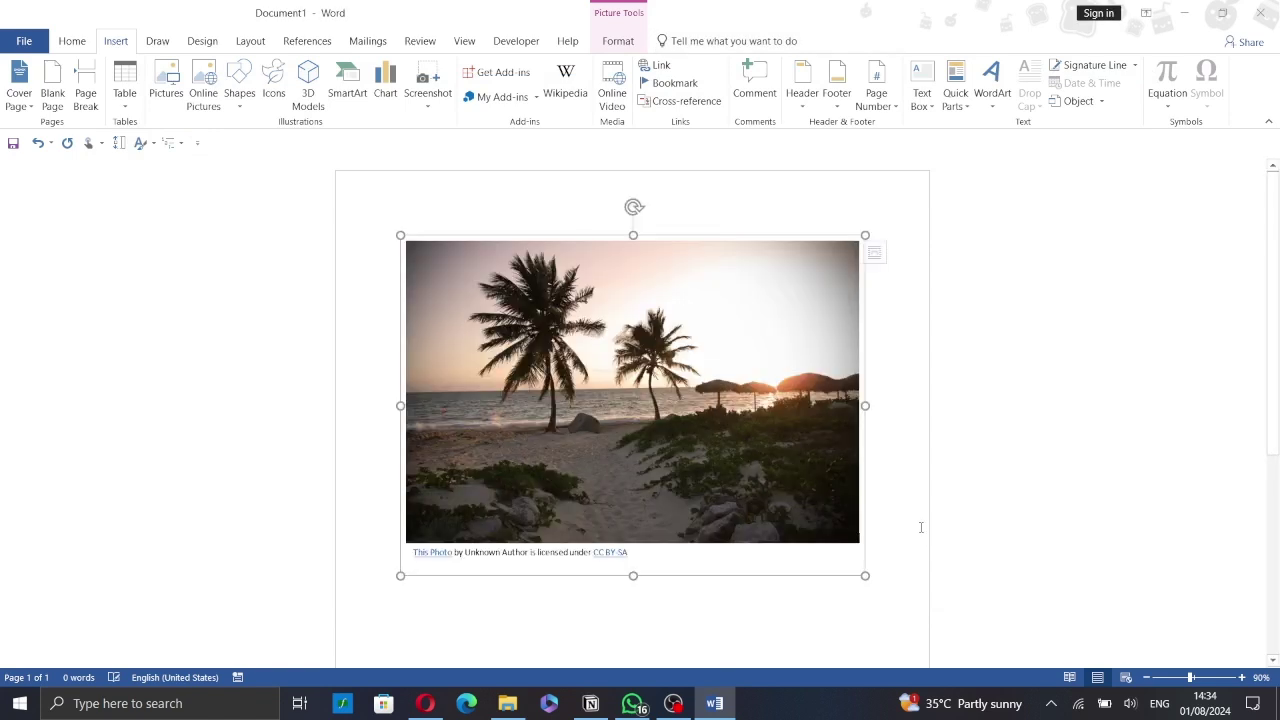
Delete the credit caption text box below the beach photo.
{"action": "left_click", "coordinate": [666, 577]}
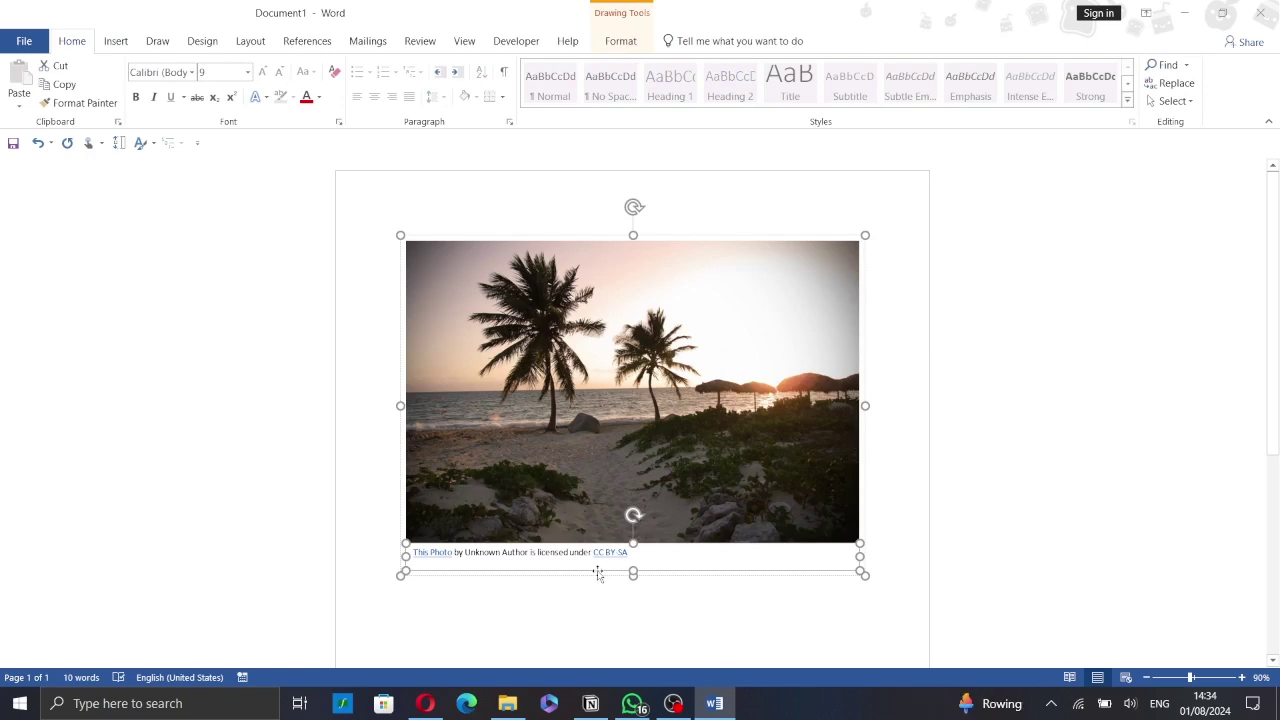
{"action": "key", "text": "Delete"}
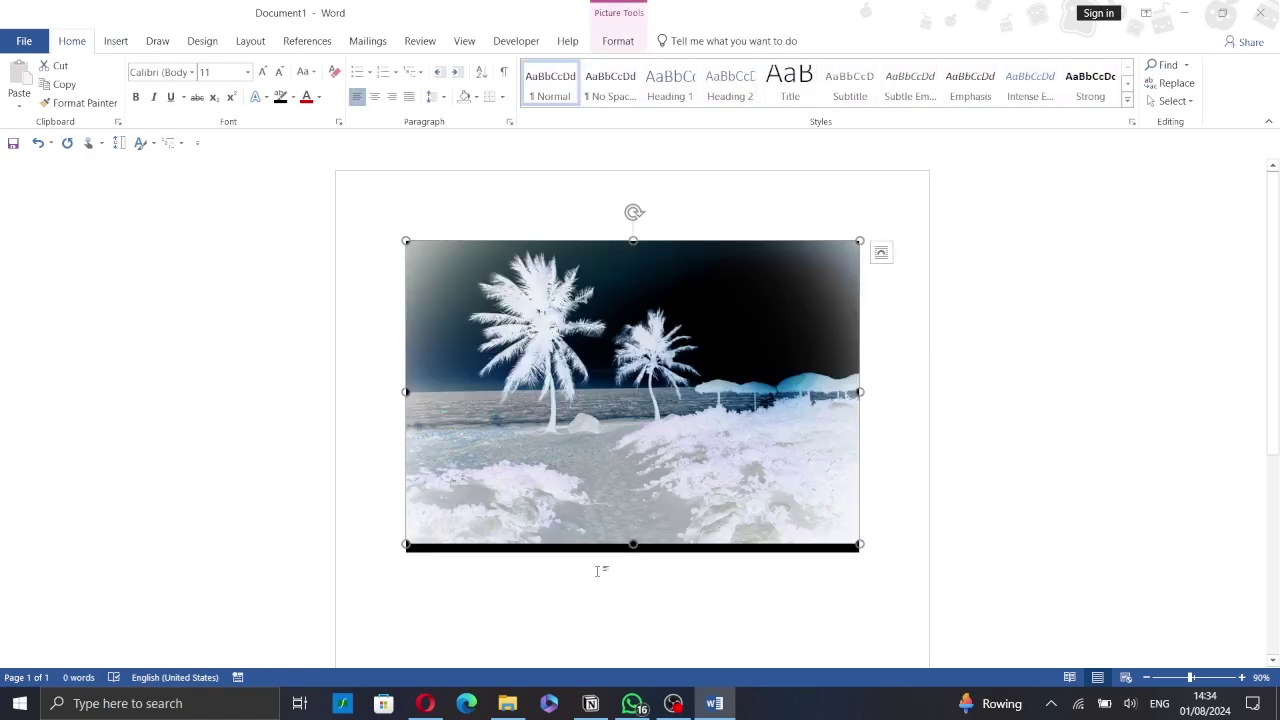
{"action": "left_click", "coordinate": [773, 590]}
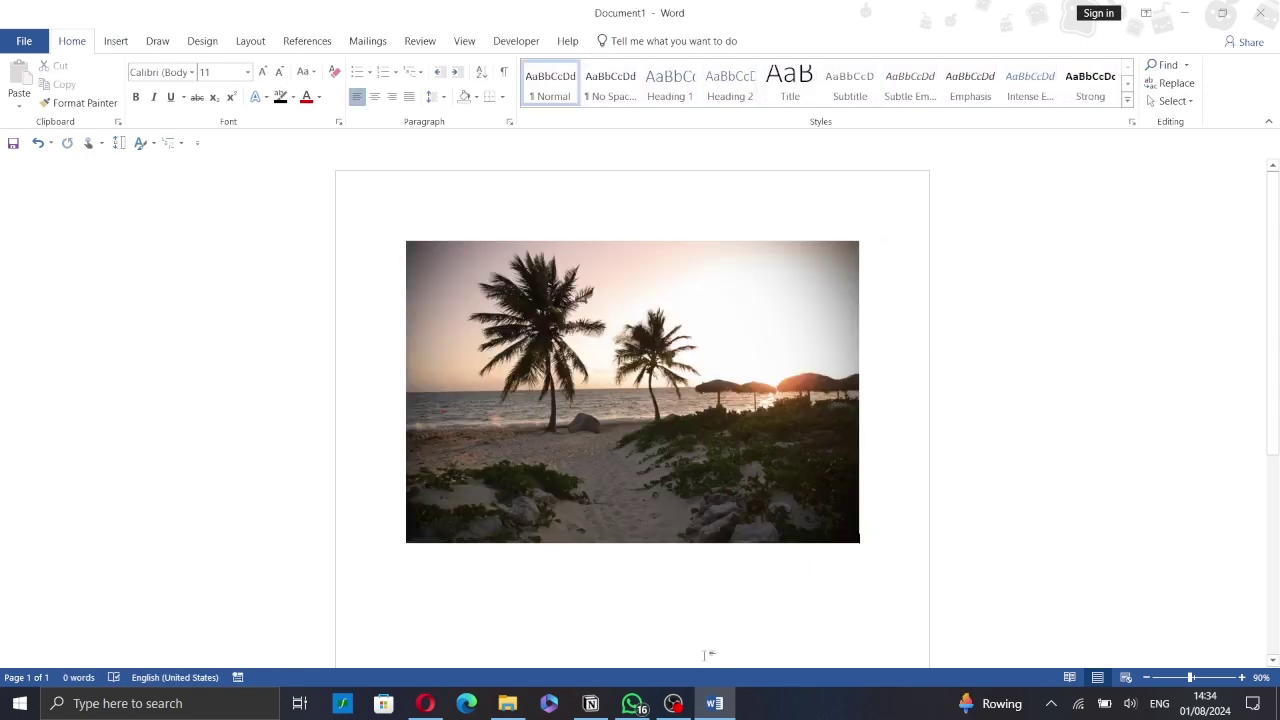
Drag the honey-yellow-beekeeper image from the tuto folder into Word, after the beach photo.
{"action": "left_click", "coordinate": [507, 703]}
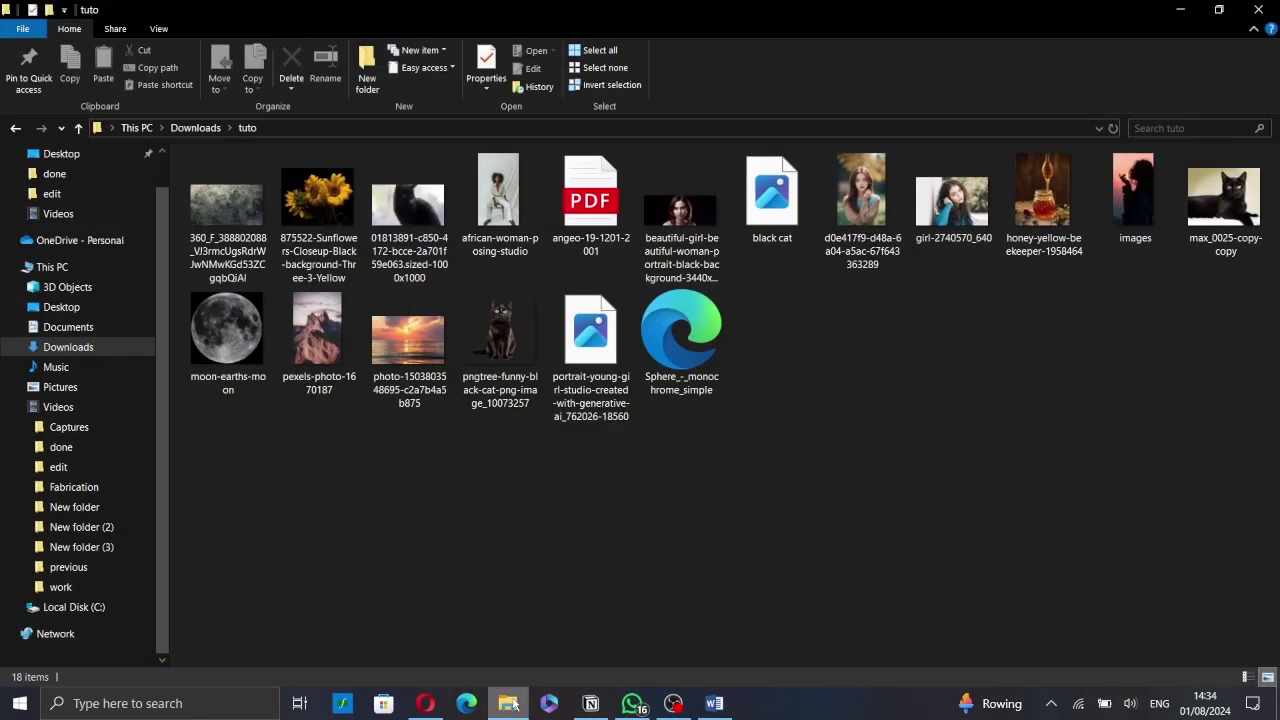
{"action": "mouse_move", "coordinate": [861, 190]}
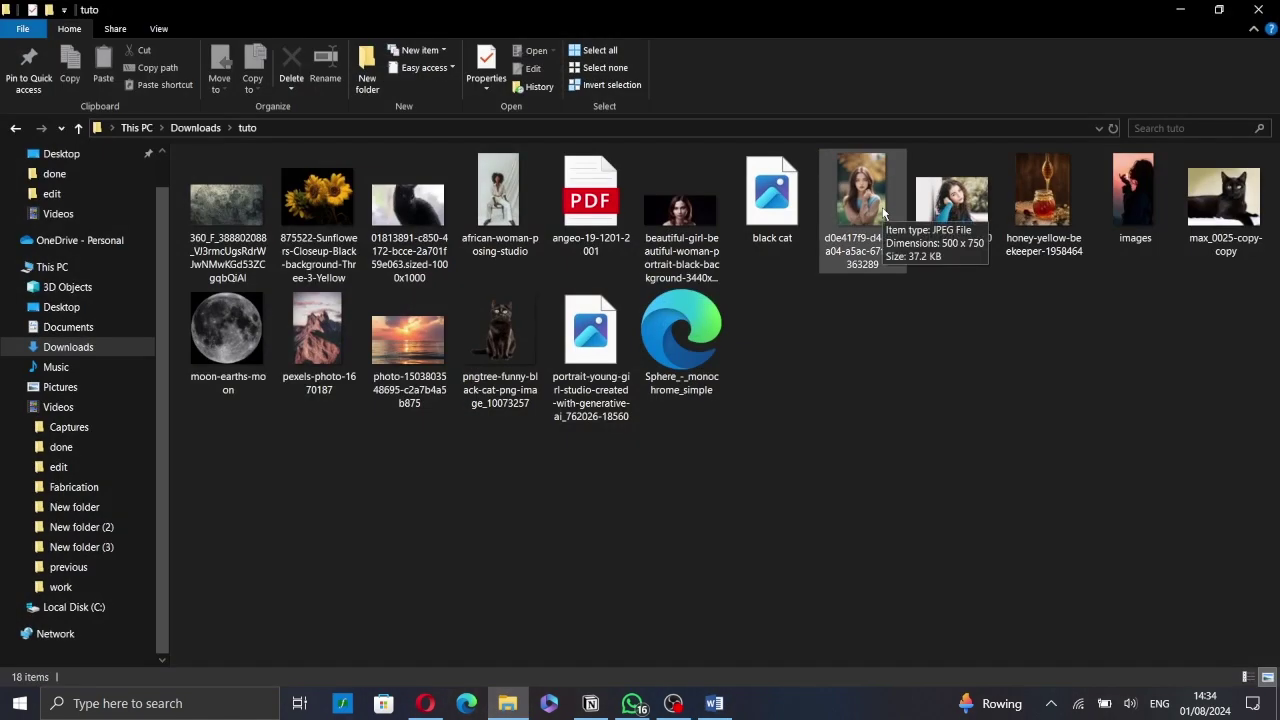
{"action": "mouse_move", "coordinate": [1040, 200]}
{"action": "left_mouse_down"}
{"action": "mouse_move", "coordinate": [792, 563]}
{"action": "mouse_move", "coordinate": [713, 708]}
{"action": "left_mouse_up"}
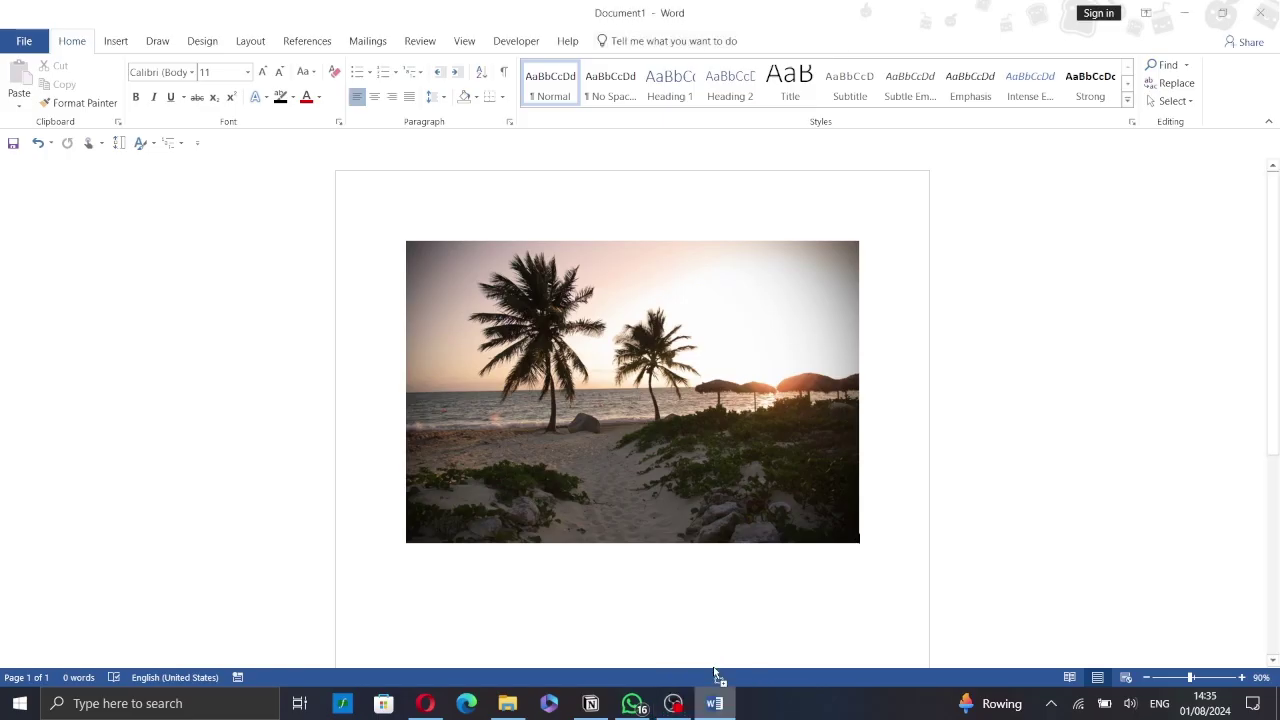
{"action": "mouse_move", "coordinate": [713, 708]}
{"action": "left_mouse_down"}
{"action": "mouse_move", "coordinate": [680, 540]}
{"action": "mouse_move", "coordinate": [645, 585]}
{"action": "left_mouse_up"}
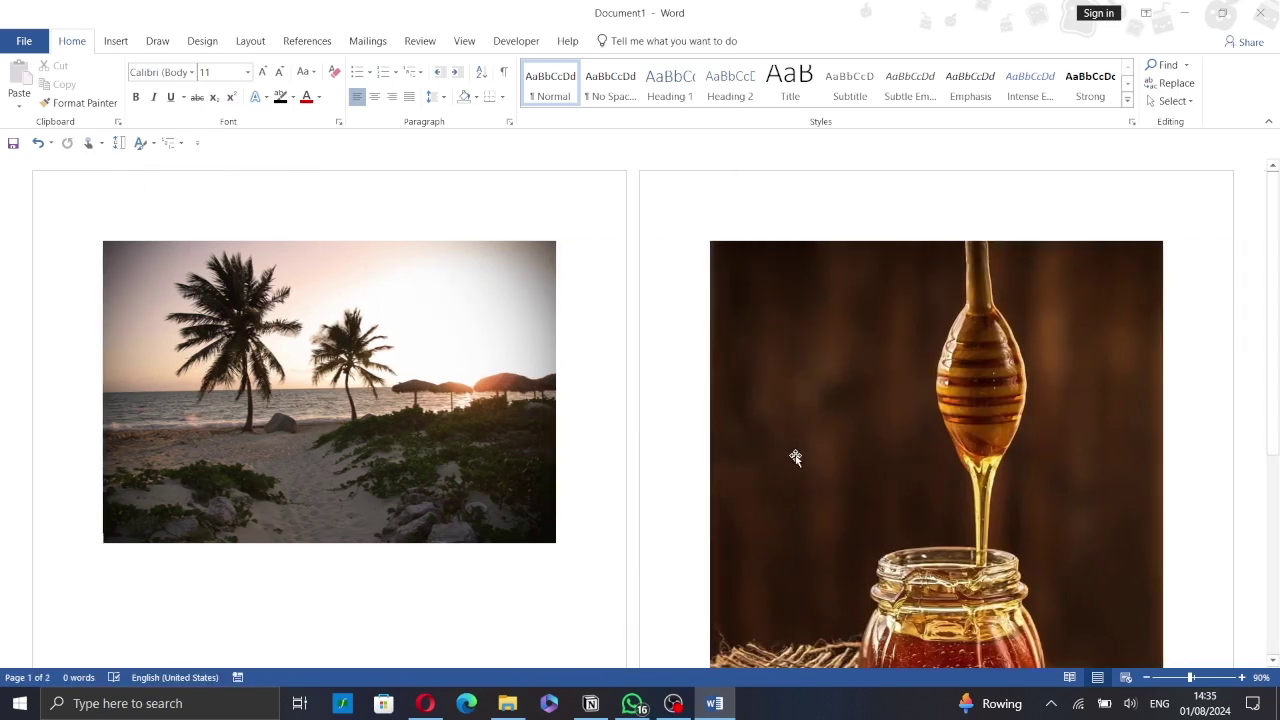
Add a page break for a blank third page after the honey photo, then return to the tuto folder.
{"action": "scroll", "coordinate": [795, 457], "scroll_direction": "down", "scroll_amount": 5}
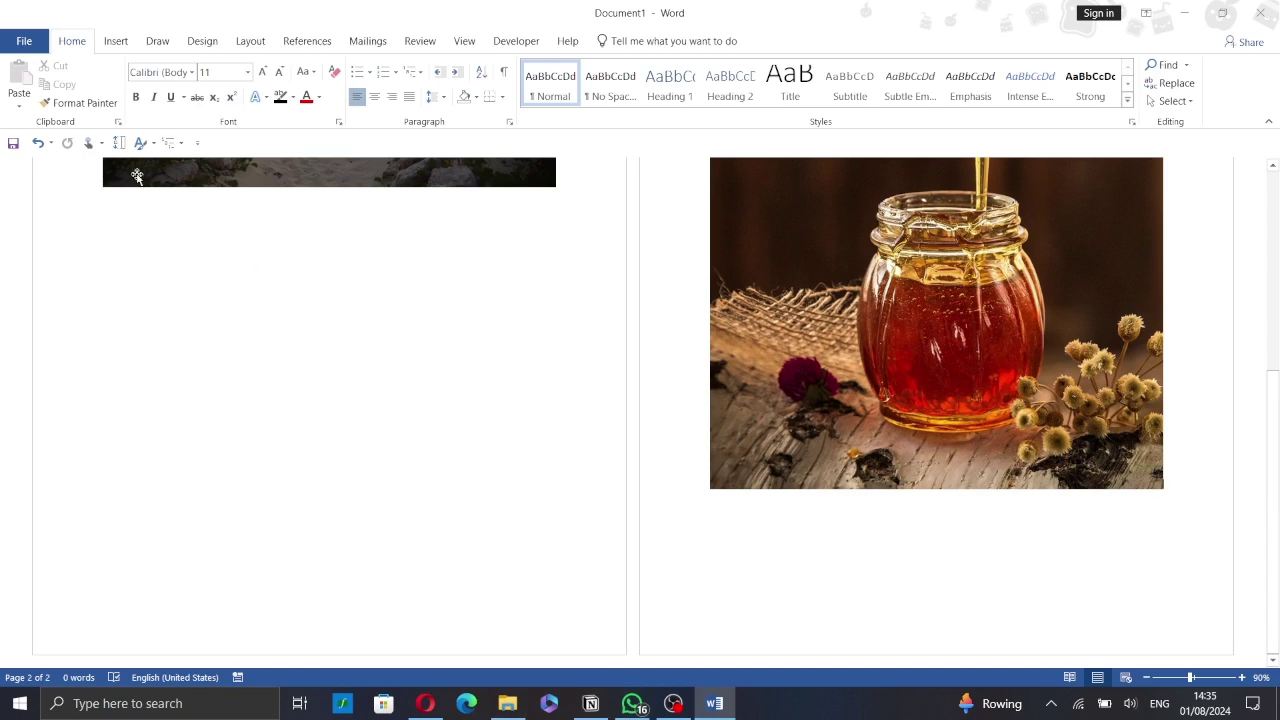
{"action": "left_click", "coordinate": [116, 44]}
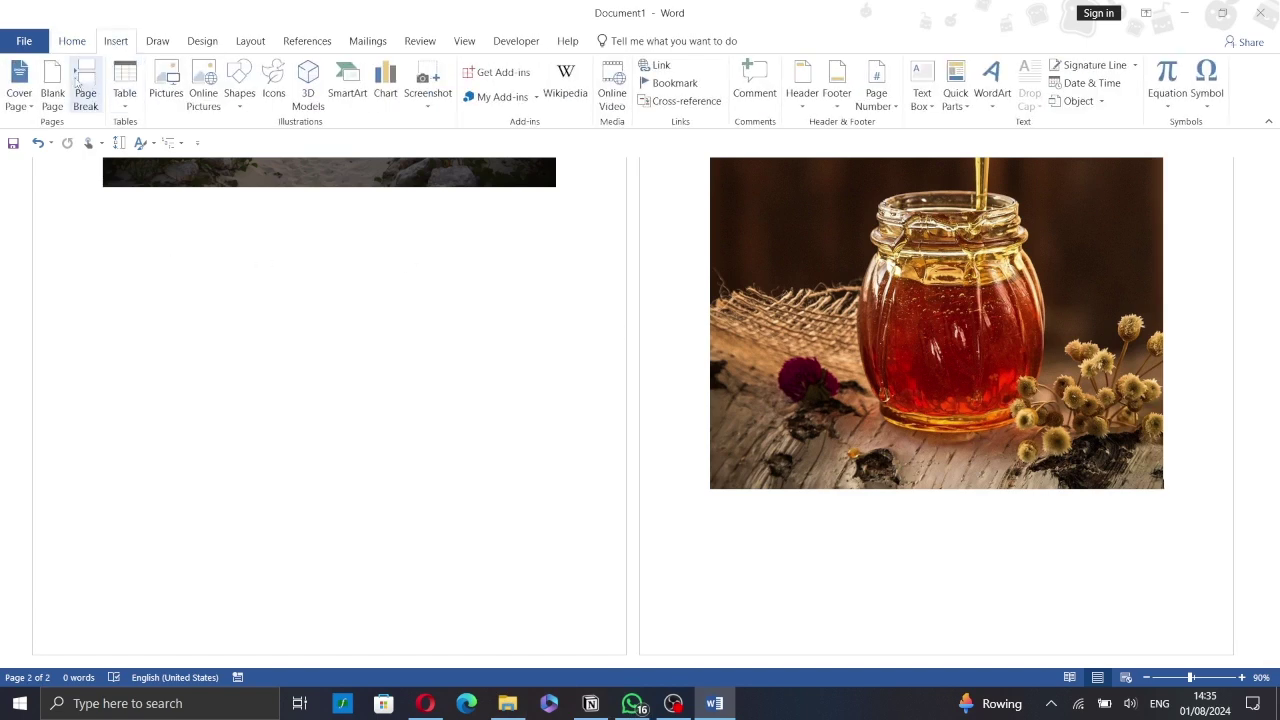
{"action": "left_click", "coordinate": [52, 85]}
{"action": "scroll", "coordinate": [884, 353], "scroll_direction": "down", "scroll_amount": 2}
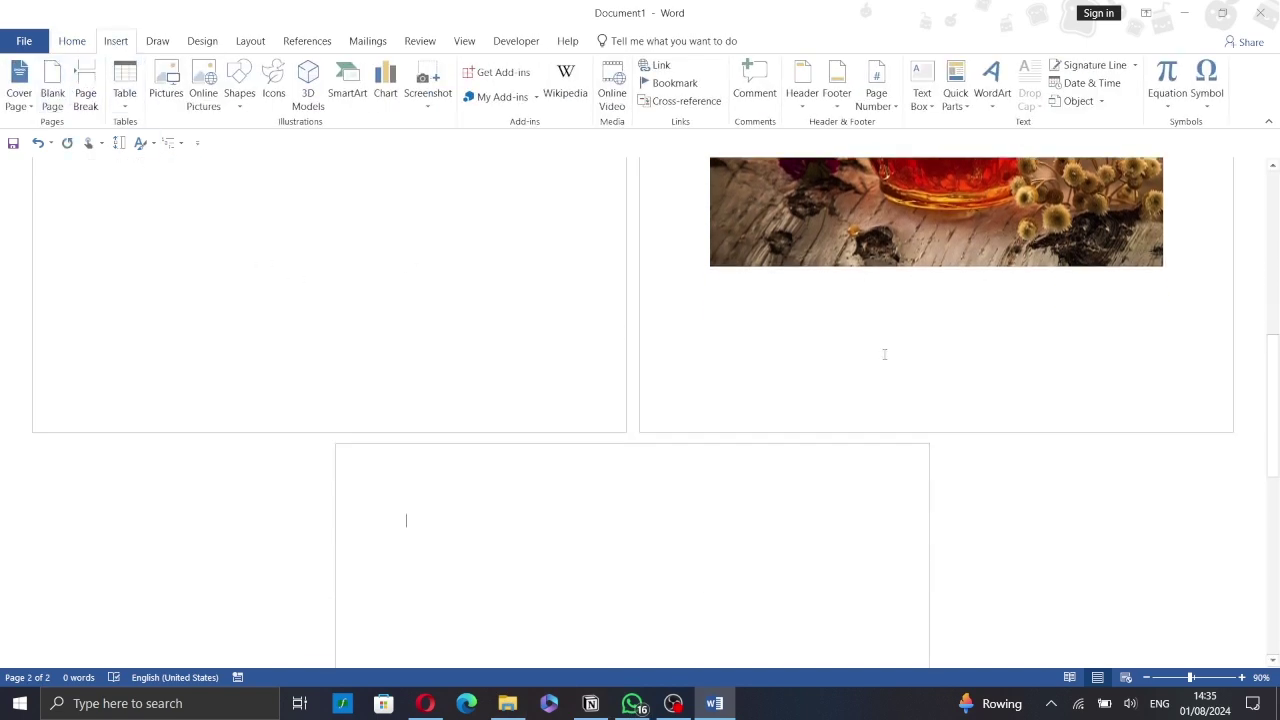
{"action": "left_click", "coordinate": [507, 703]}
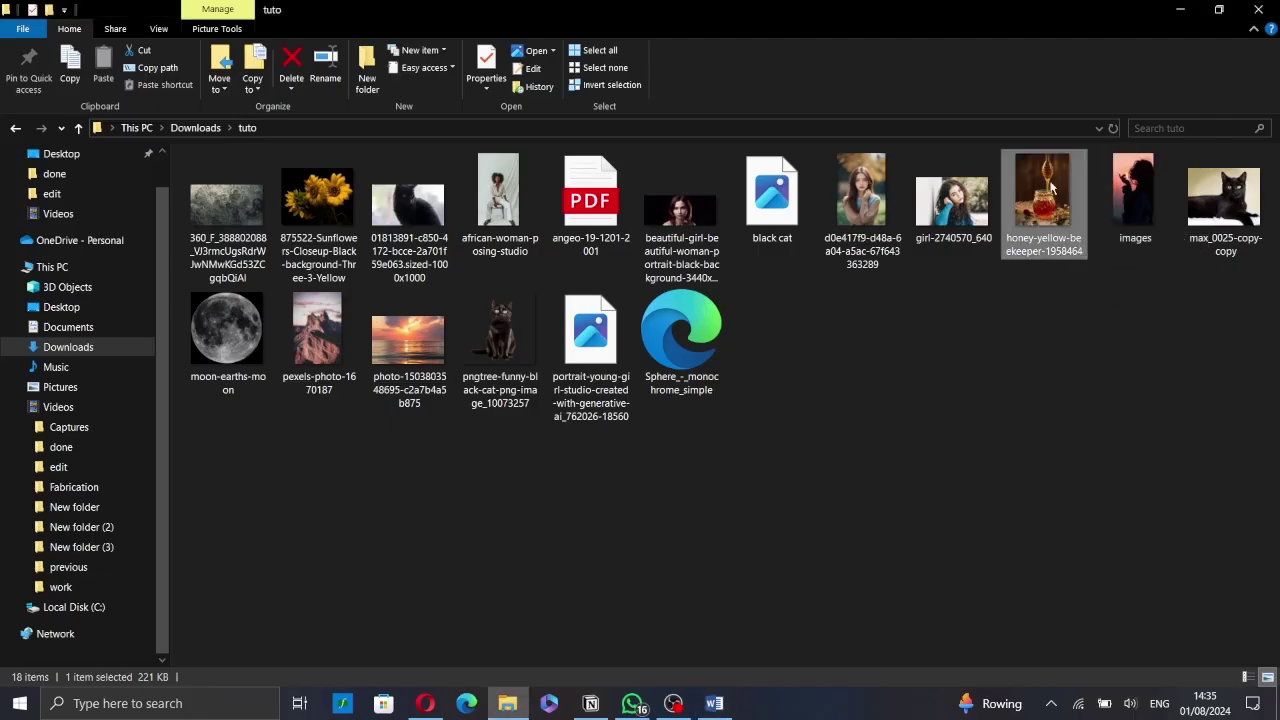
Copy the d0e417f9 girl portrait image from the tuto folder and return to Word.
{"action": "right_click", "coordinate": [848, 205]}
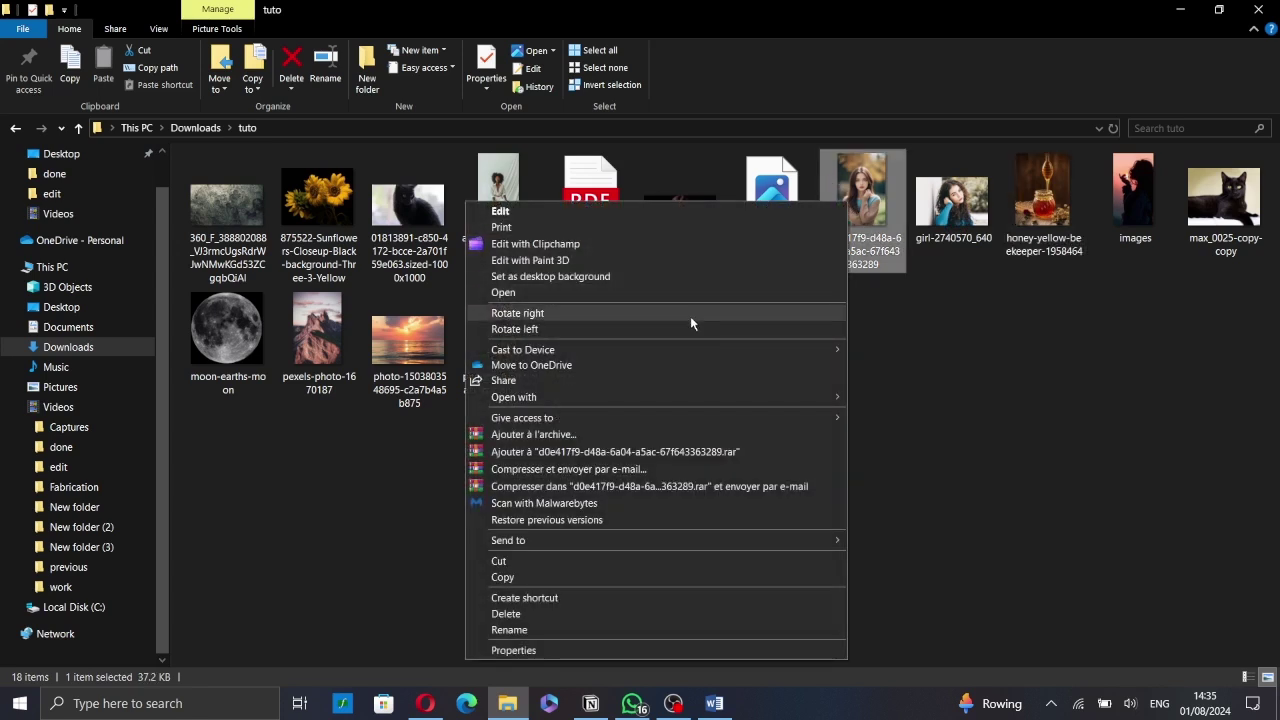
{"action": "left_click", "coordinate": [619, 580]}
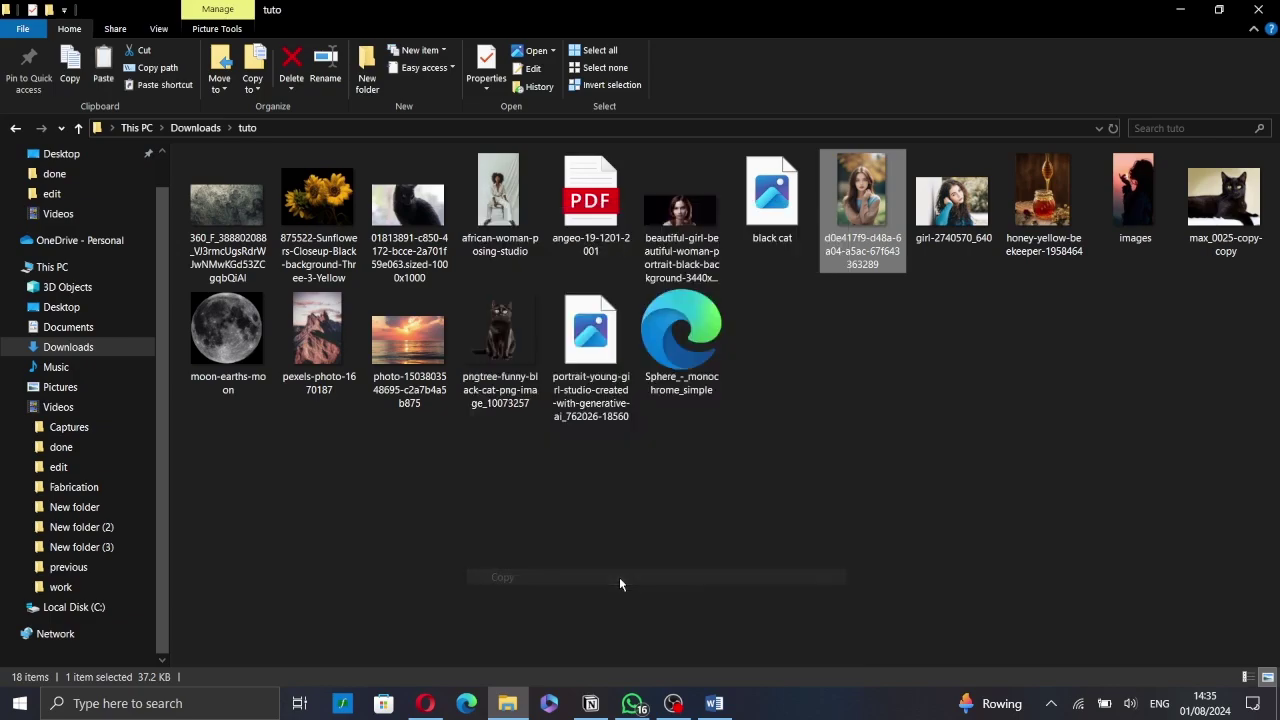
{"action": "left_click", "coordinate": [714, 703]}
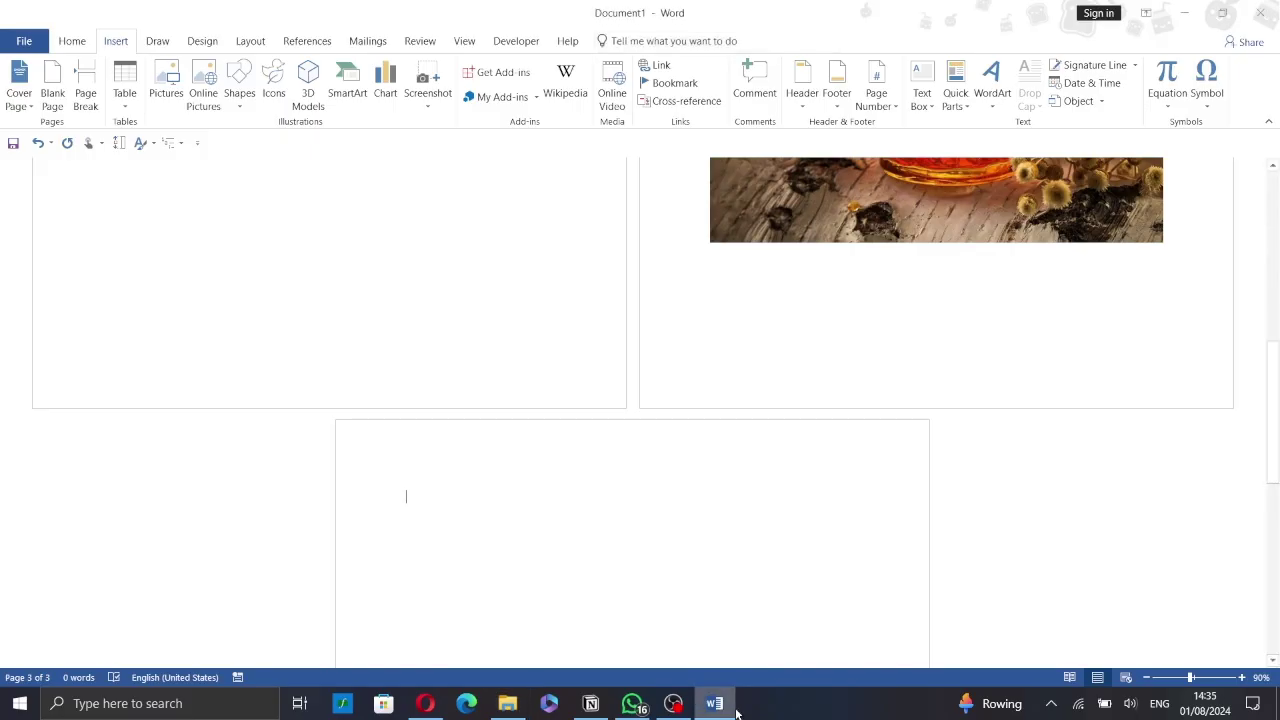
Paste the copied girl portrait onto the blank third page and scroll below it.
{"action": "right_click", "coordinate": [490, 509]}
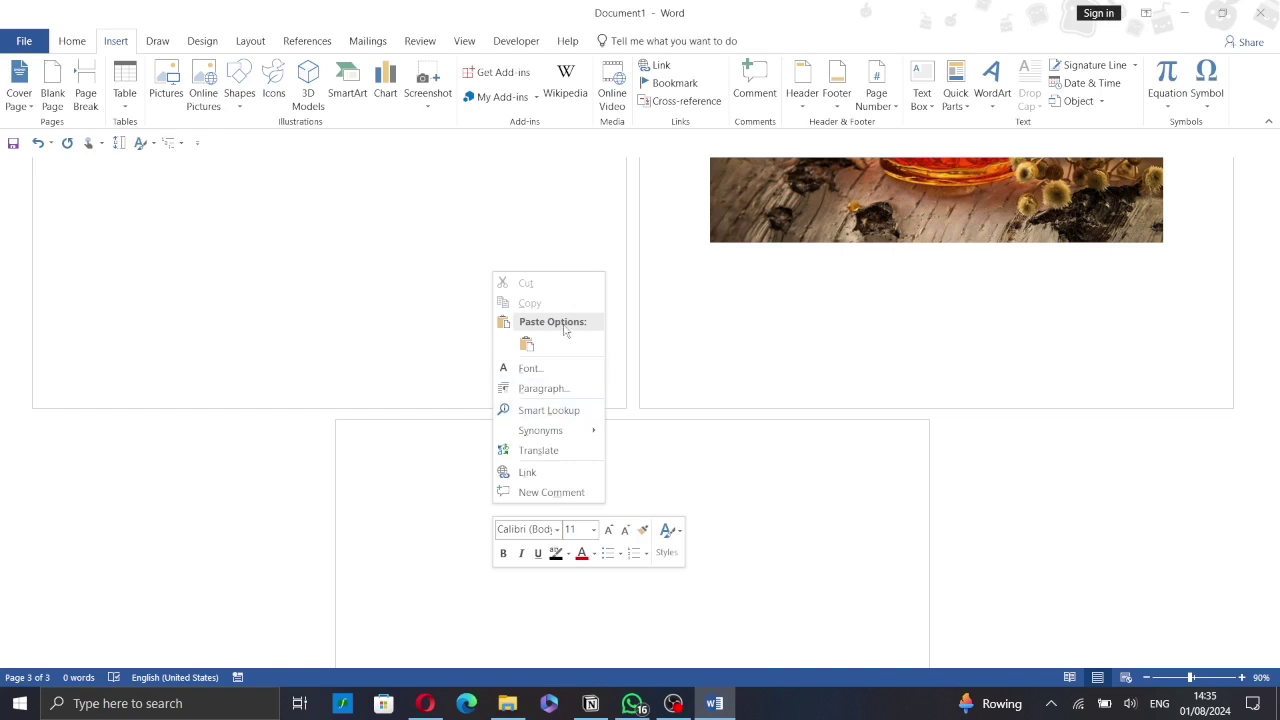
{"action": "left_click", "coordinate": [527, 343]}
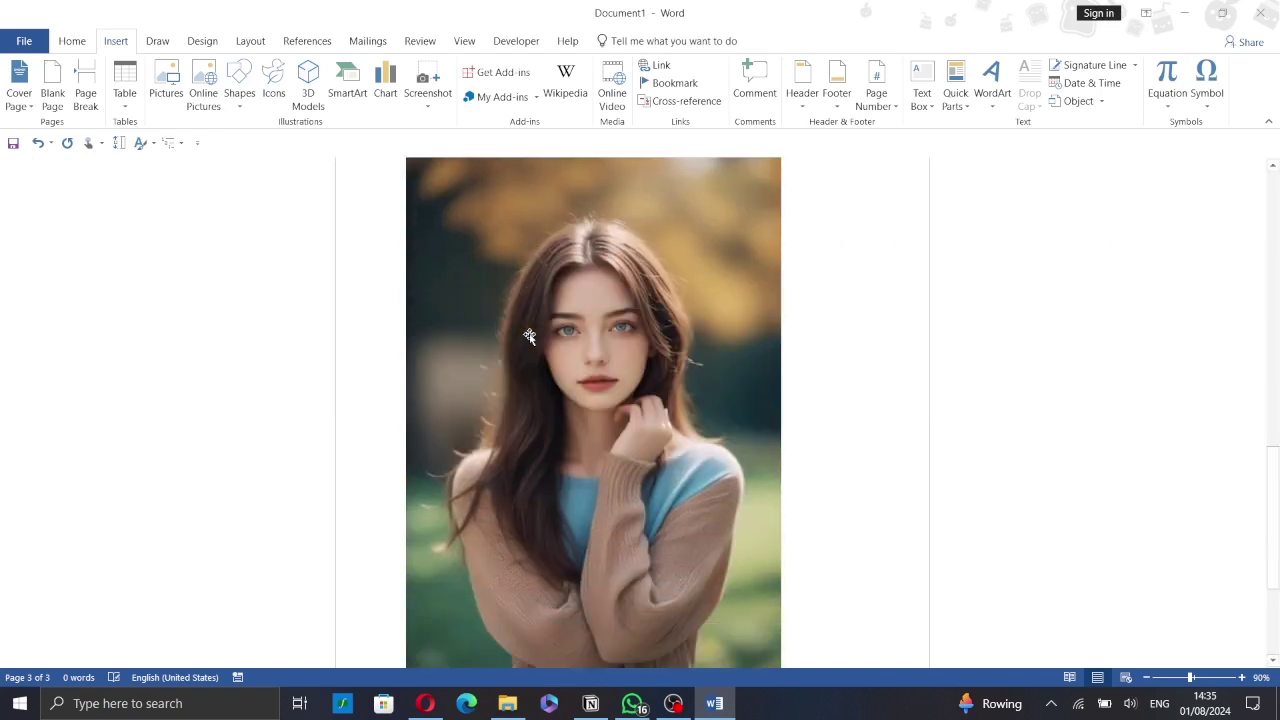
{"action": "scroll", "coordinate": [837, 349], "scroll_direction": "down", "scroll_amount": 1}
{"action": "scroll", "coordinate": [837, 349], "scroll_direction": "down", "scroll_amount": 1}
{"action": "scroll", "coordinate": [808, 369], "scroll_direction": "down", "scroll_amount": 1}
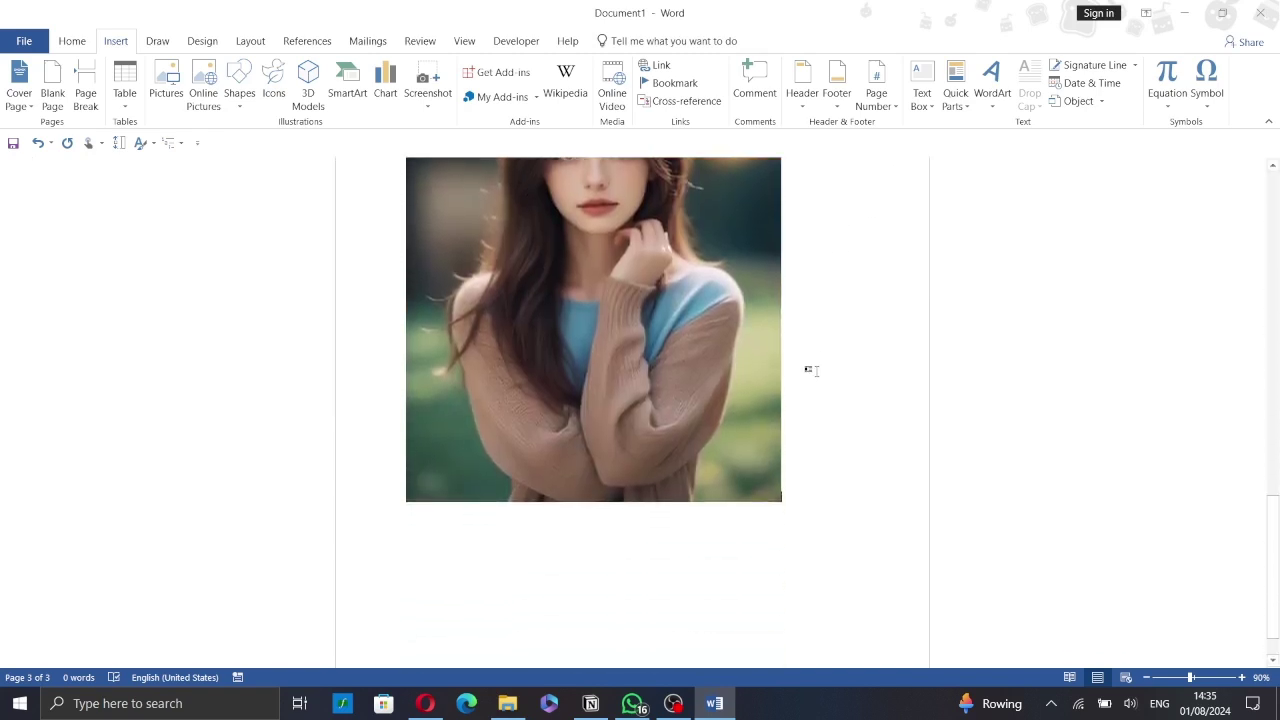
{"action": "scroll", "coordinate": [812, 370], "scroll_direction": "down", "scroll_amount": 1}
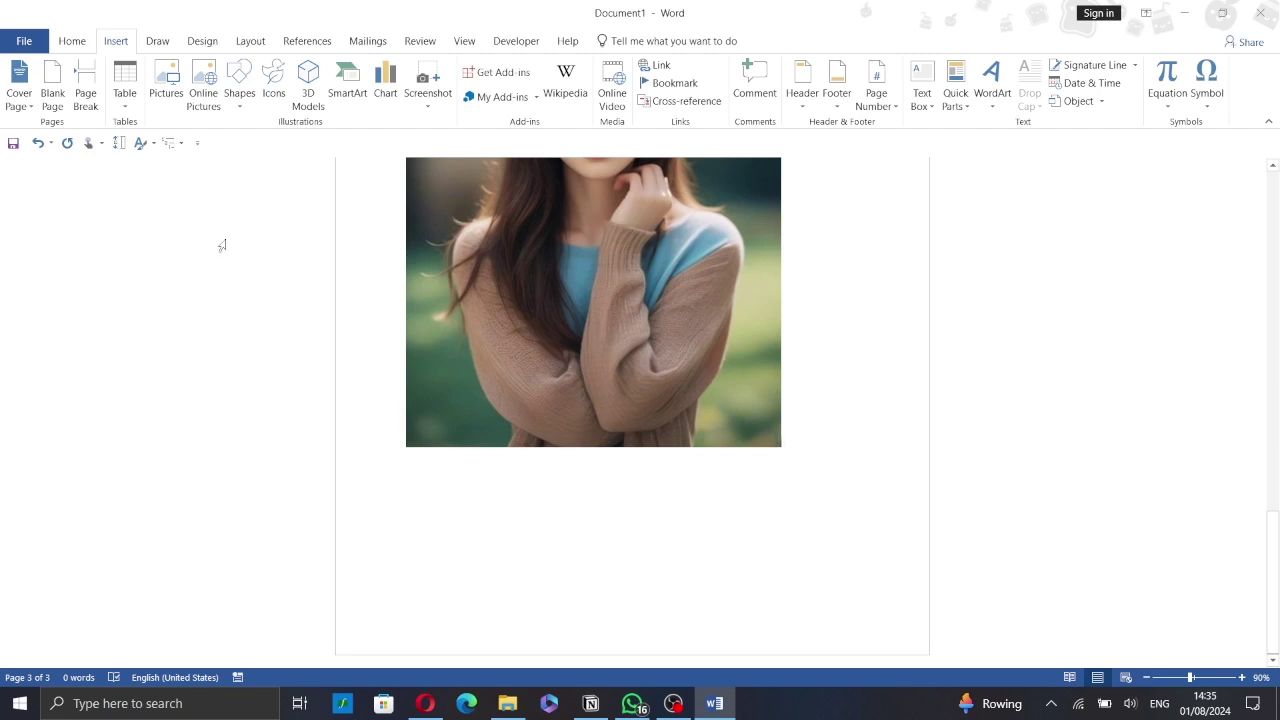
Draw an isosceles triangle below the portrait and open its Format Shape settings.
{"action": "left_click", "coordinate": [238, 95]}
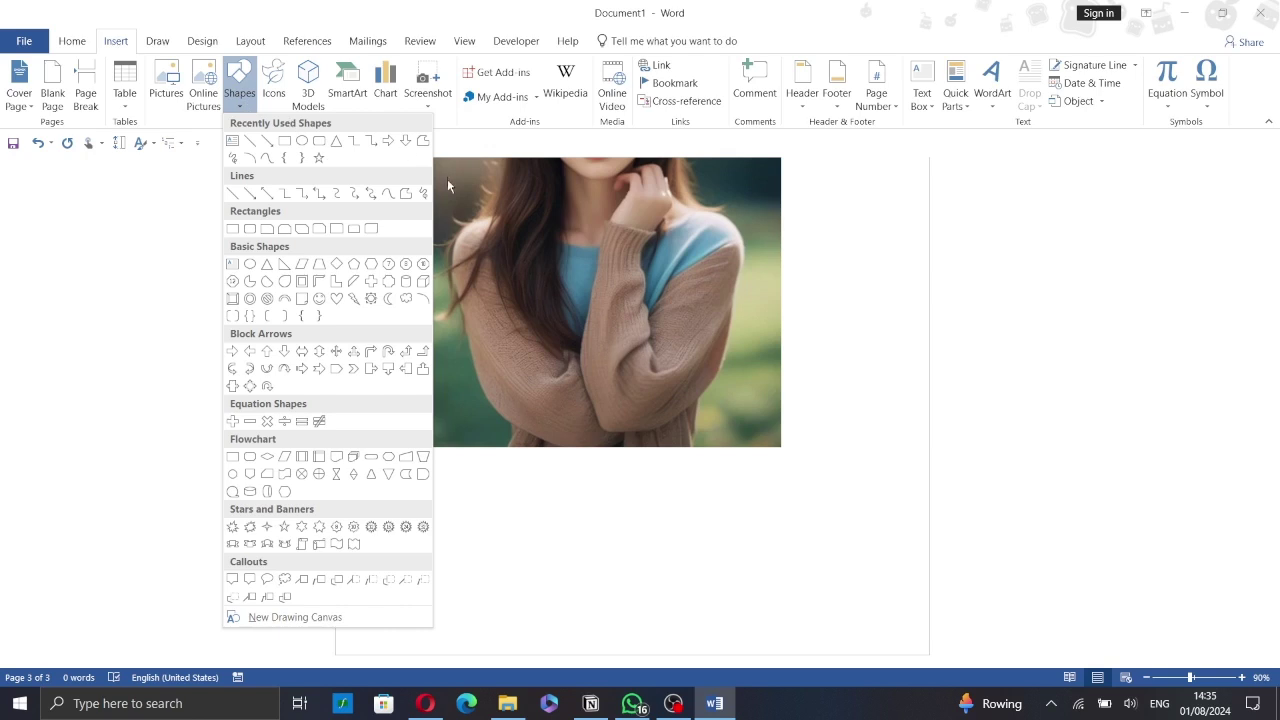
{"action": "left_click", "coordinate": [267, 266]}
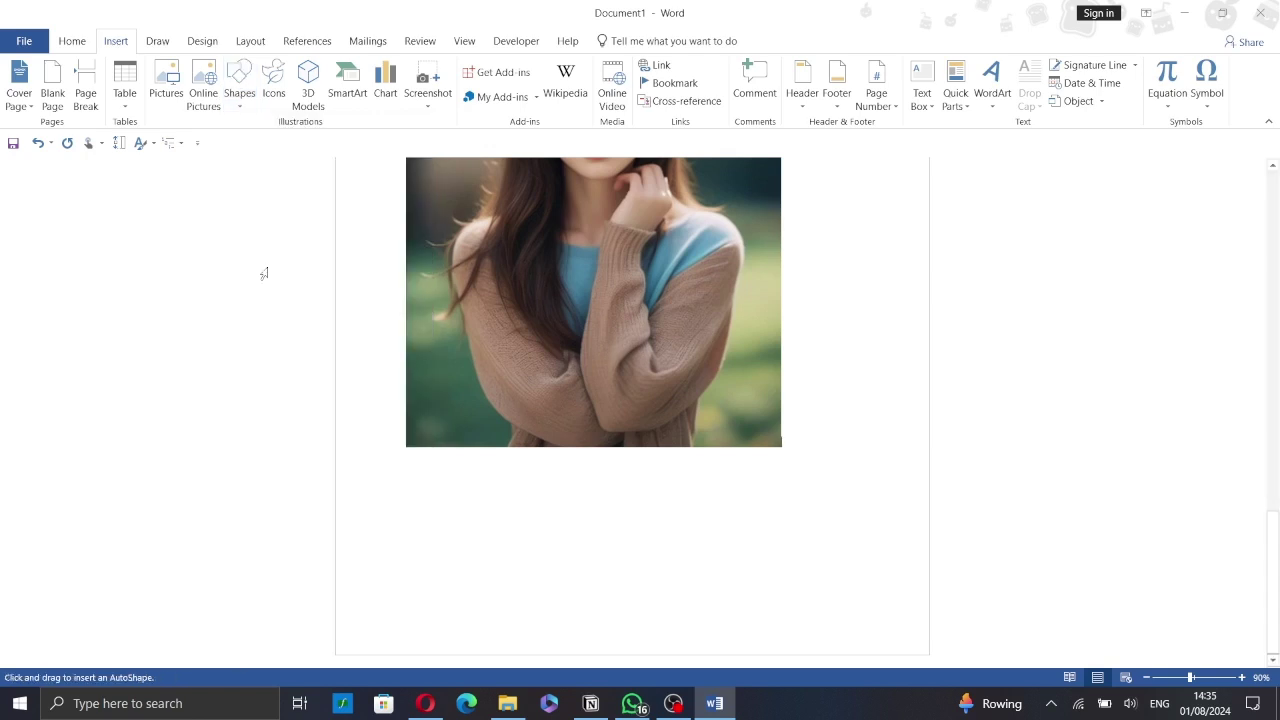
{"action": "left_click_drag", "start_coordinate": [462, 477], "coordinate": [642, 651]}
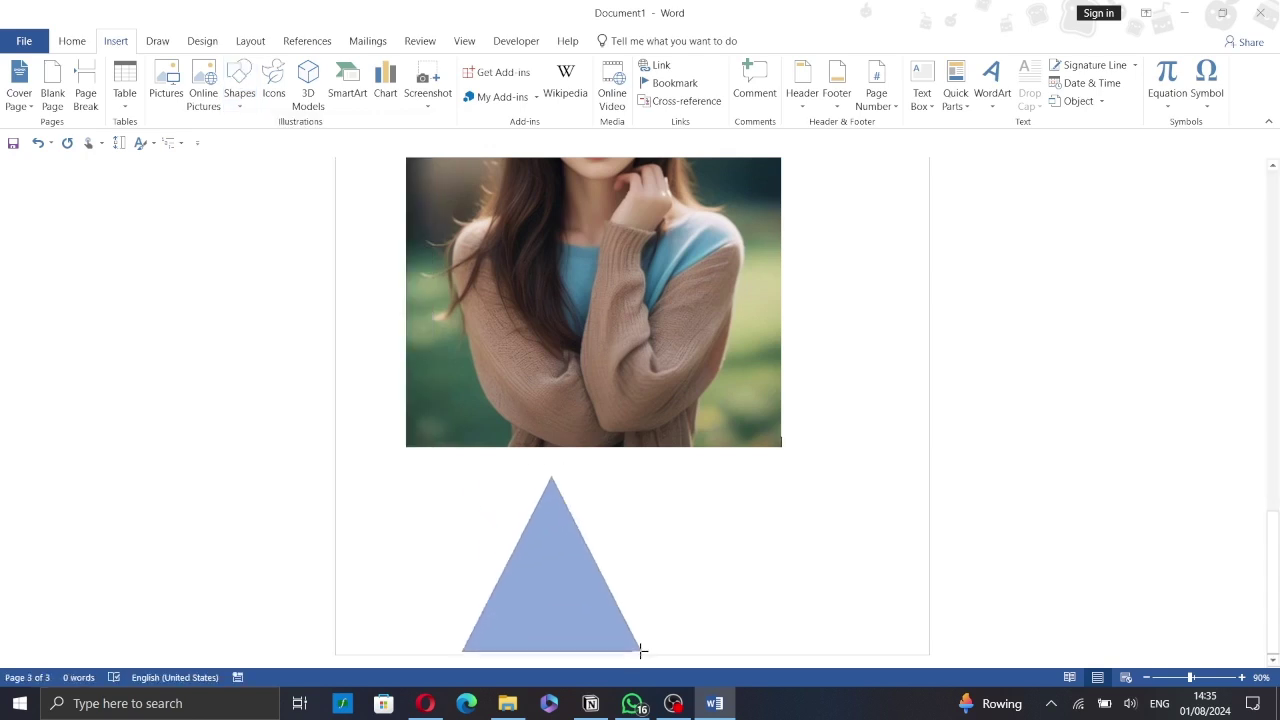
{"action": "left_click_drag", "start_coordinate": [563, 614], "coordinate": [585, 594]}
{"action": "right_click", "coordinate": [603, 591]}
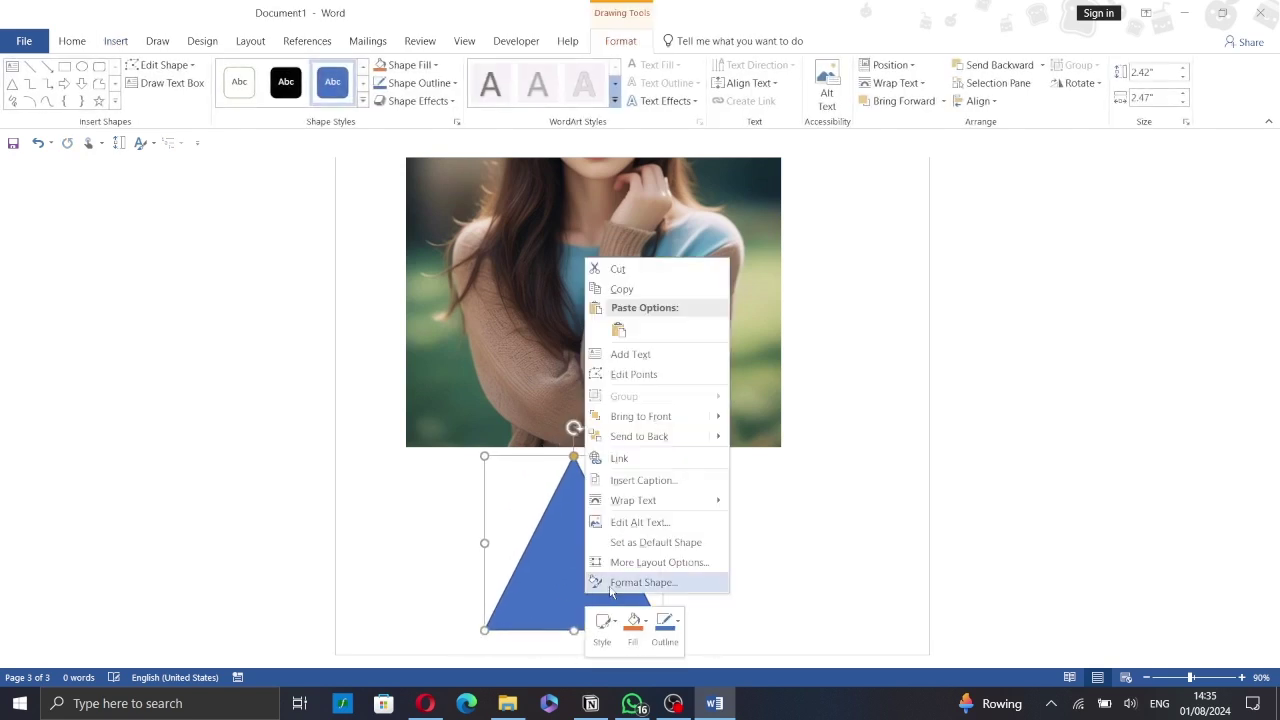
{"action": "left_click", "coordinate": [640, 582]}
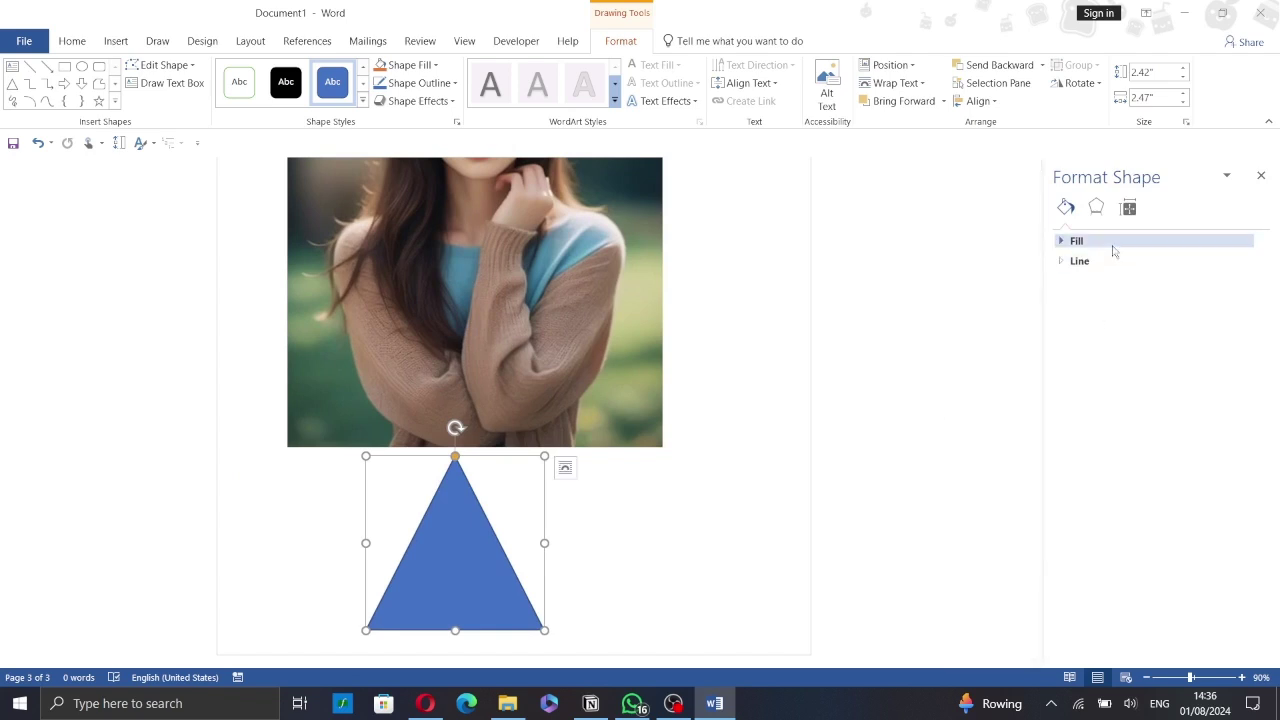
Give the triangle a picture fill with the black cat image and set its line to No line.
{"action": "left_click", "coordinate": [1111, 243]}
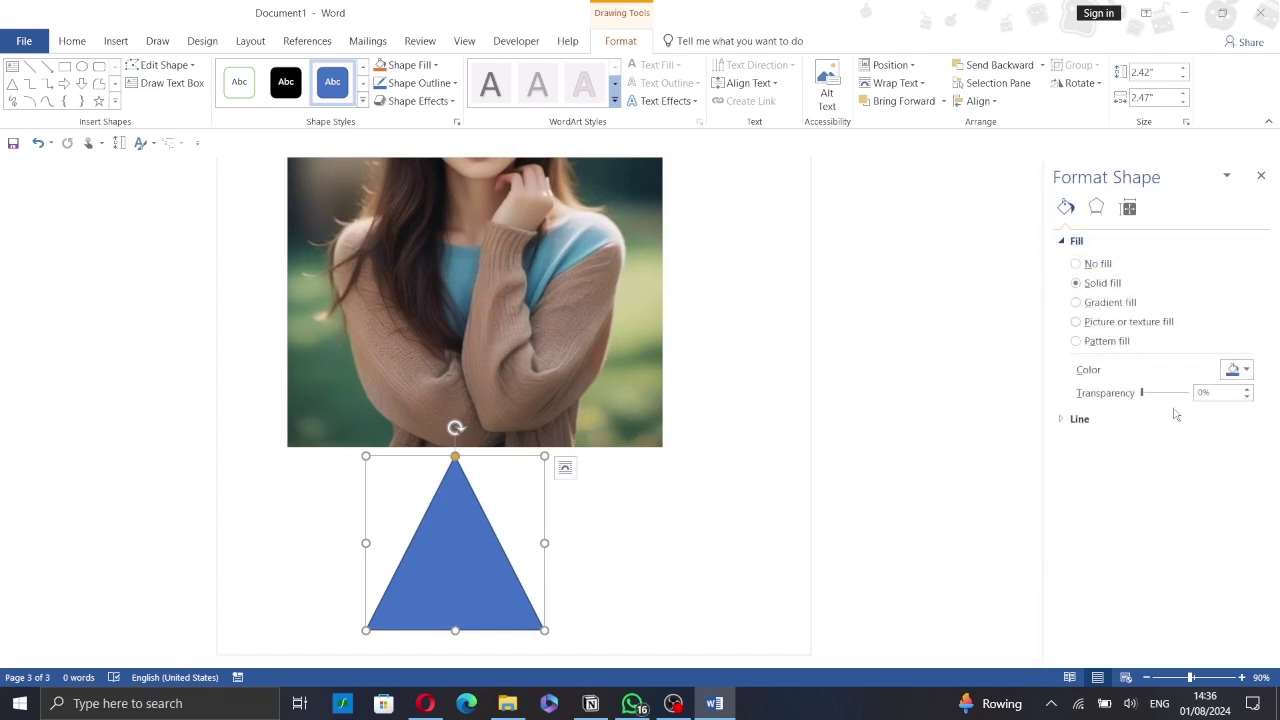
{"action": "left_click", "coordinate": [1144, 326]}
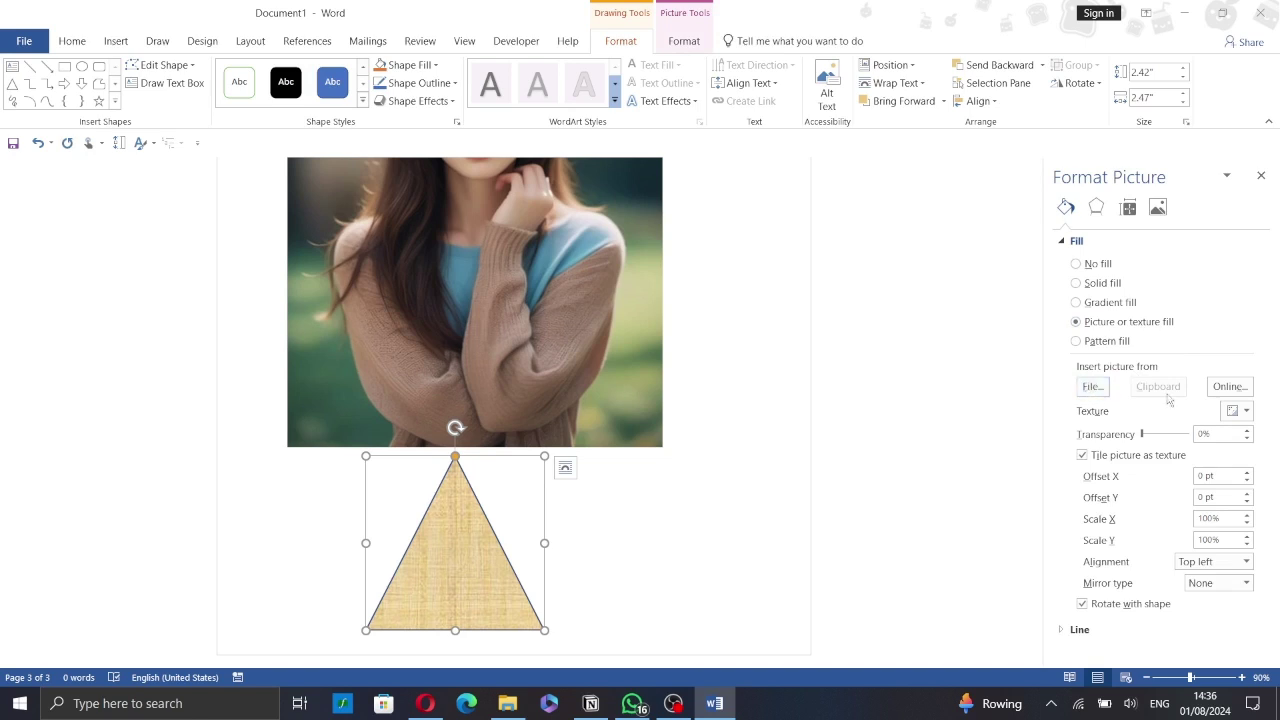
{"action": "left_click", "coordinate": [1090, 387]}
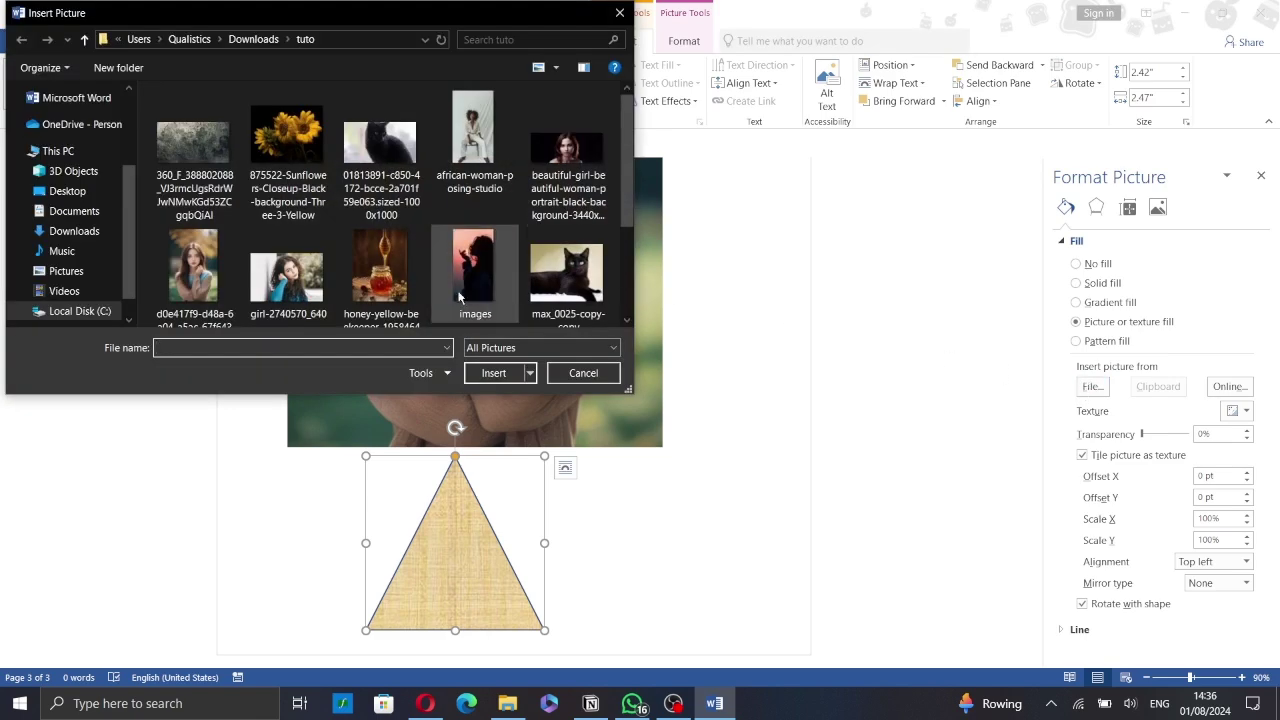
{"action": "left_click", "coordinate": [584, 268]}
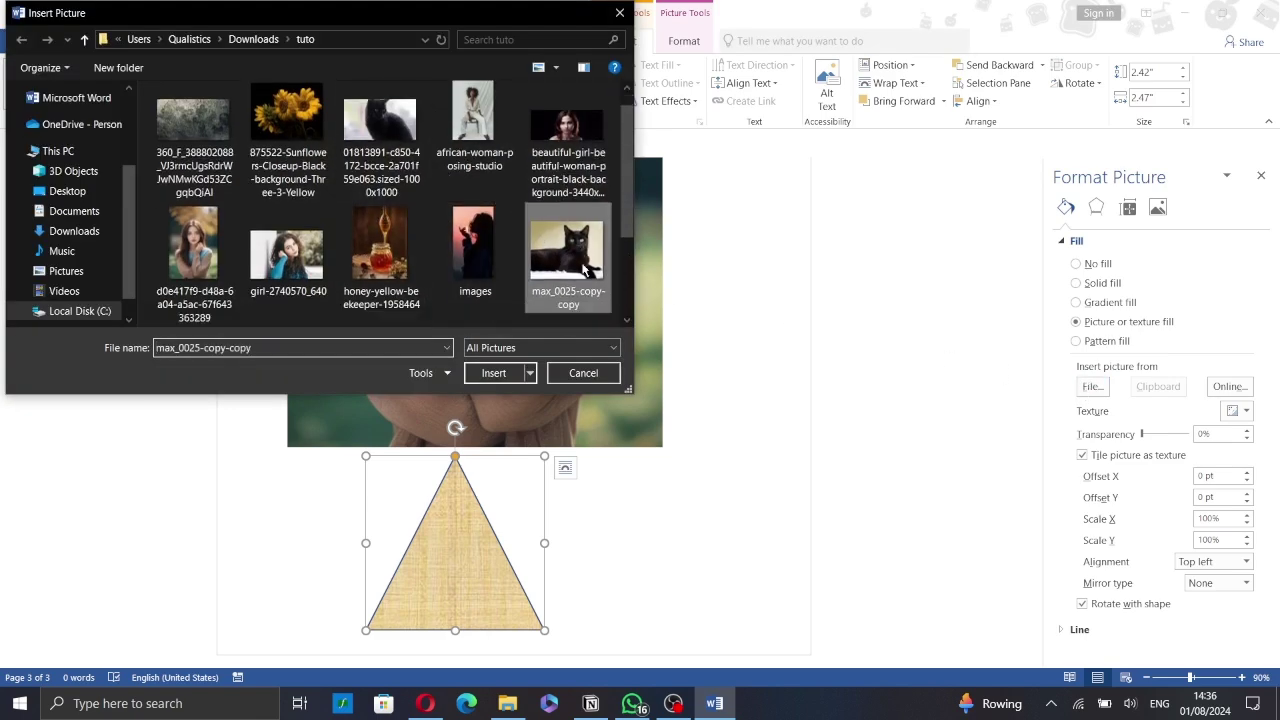
{"action": "left_click", "coordinate": [502, 379]}
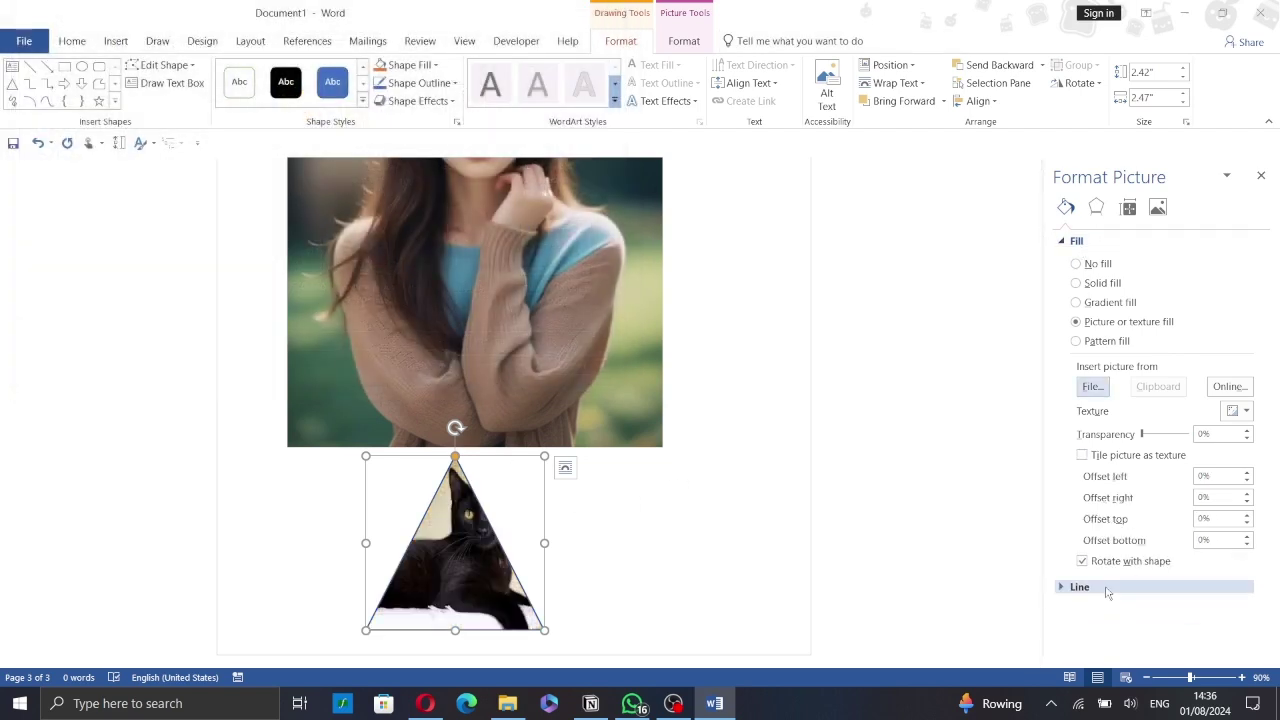
{"action": "left_click", "coordinate": [1100, 589]}
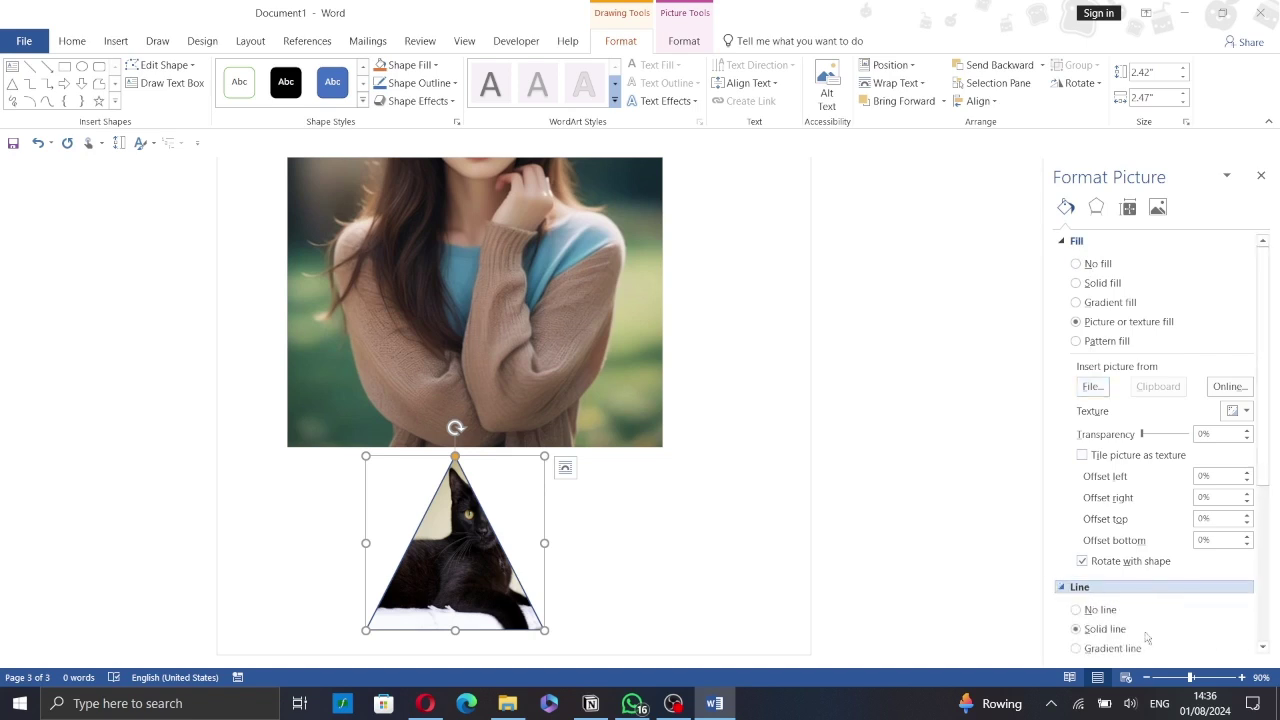
{"action": "left_click", "coordinate": [1100, 609]}
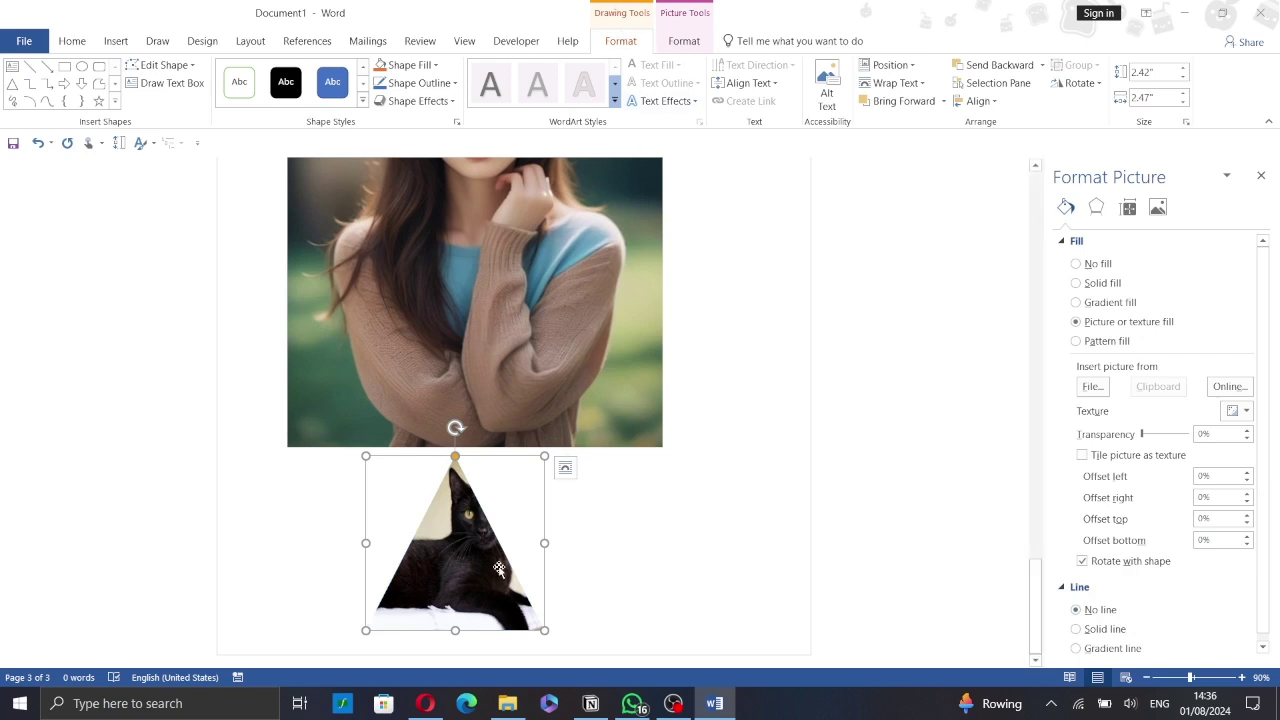
Use Crop > Fill to enlarge and shift the cat photo so its face is centred in the triangle.
{"action": "left_click", "coordinate": [686, 44]}
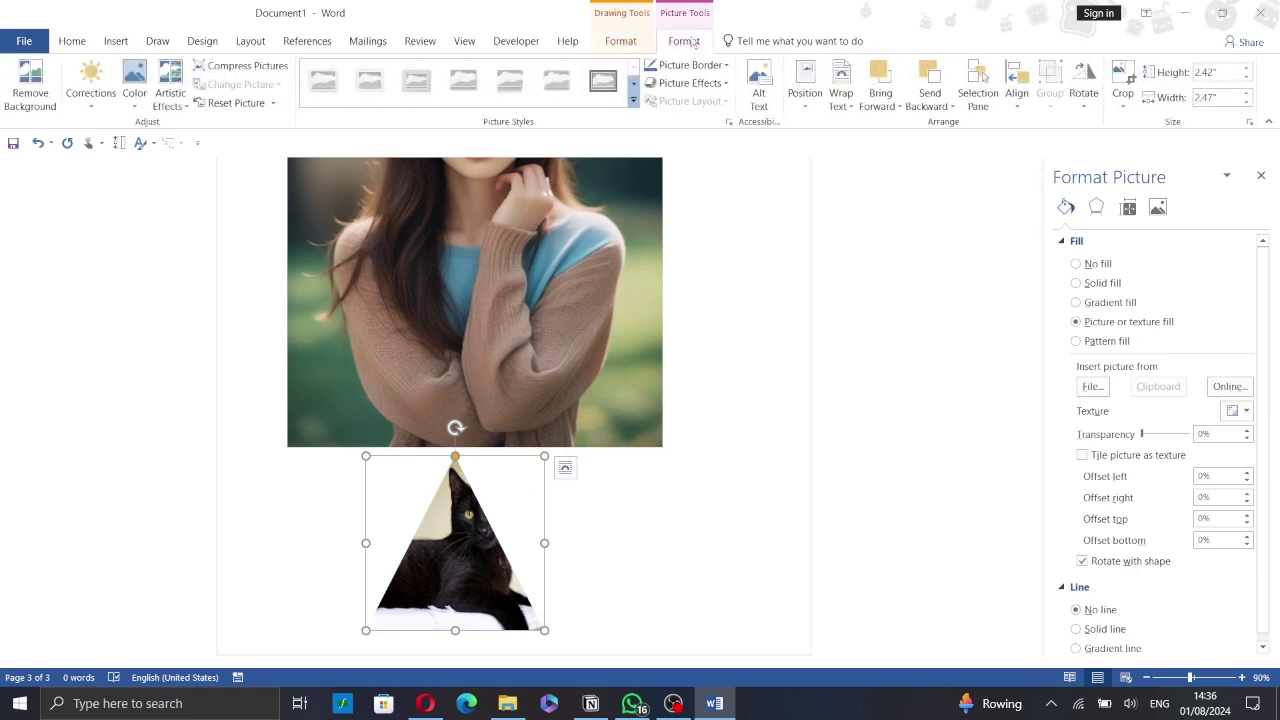
{"action": "left_click", "coordinate": [1126, 95]}
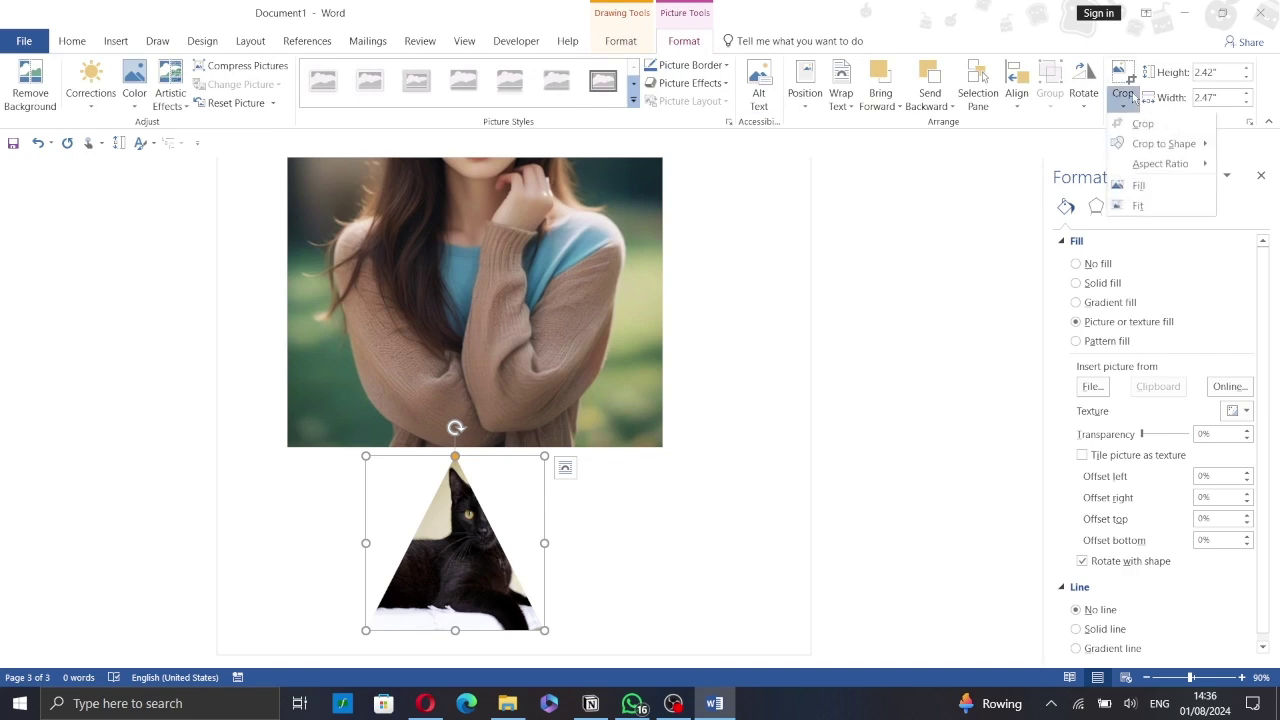
{"action": "left_click", "coordinate": [1168, 188]}
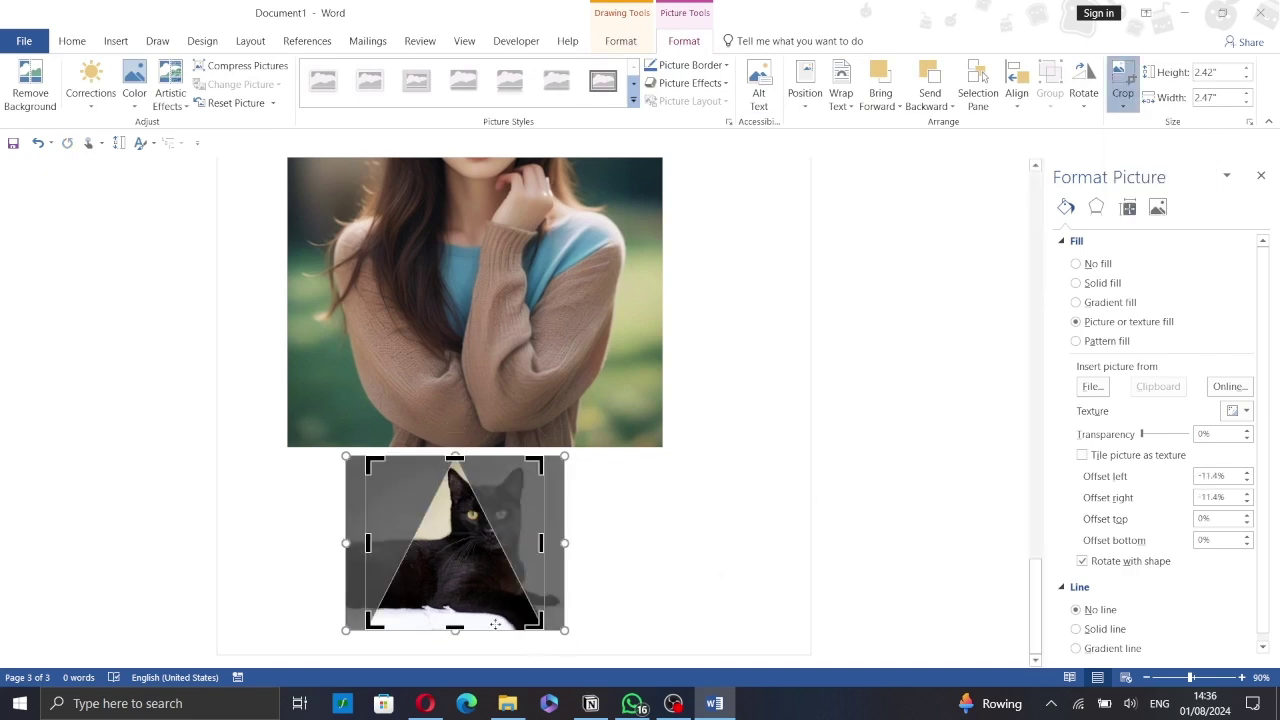
{"action": "mouse_move", "coordinate": [451, 576]}
{"action": "left_mouse_down"}
{"action": "mouse_move", "coordinate": [428, 596]}
{"action": "mouse_move", "coordinate": [437, 579]}
{"action": "left_mouse_up"}
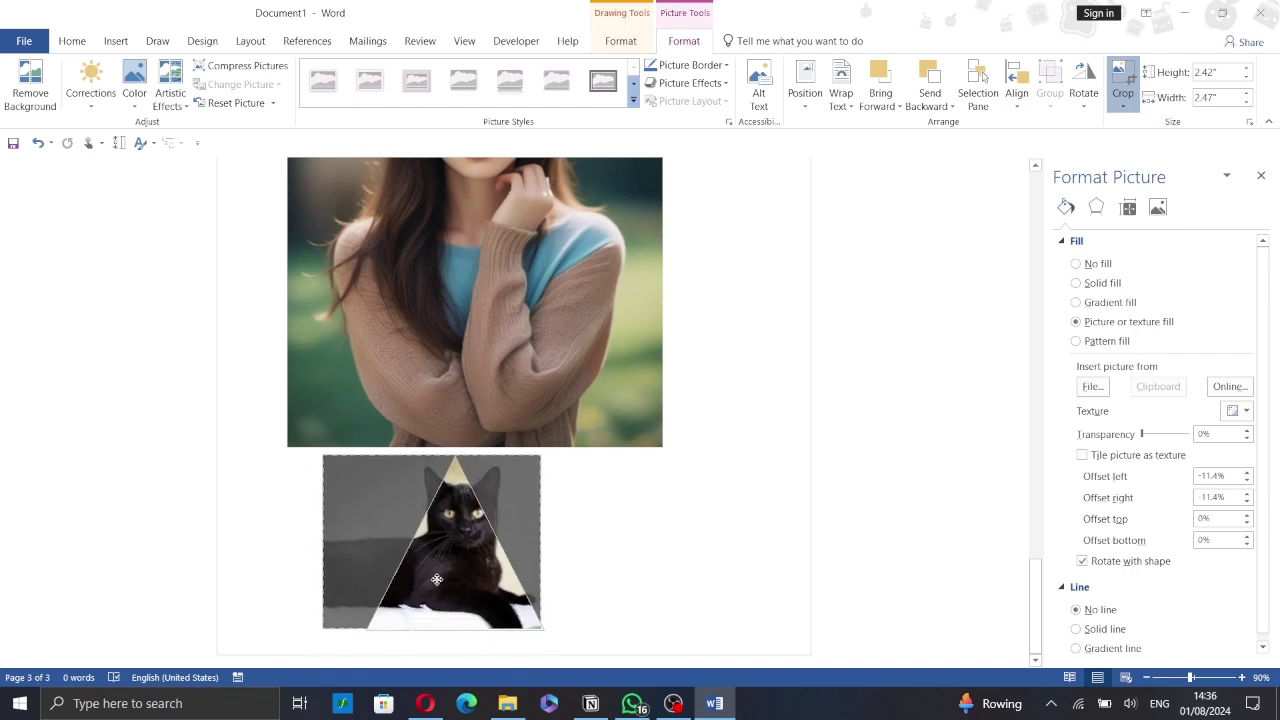
{"action": "left_click_drag", "start_coordinate": [437, 579], "coordinate": [435, 581]}
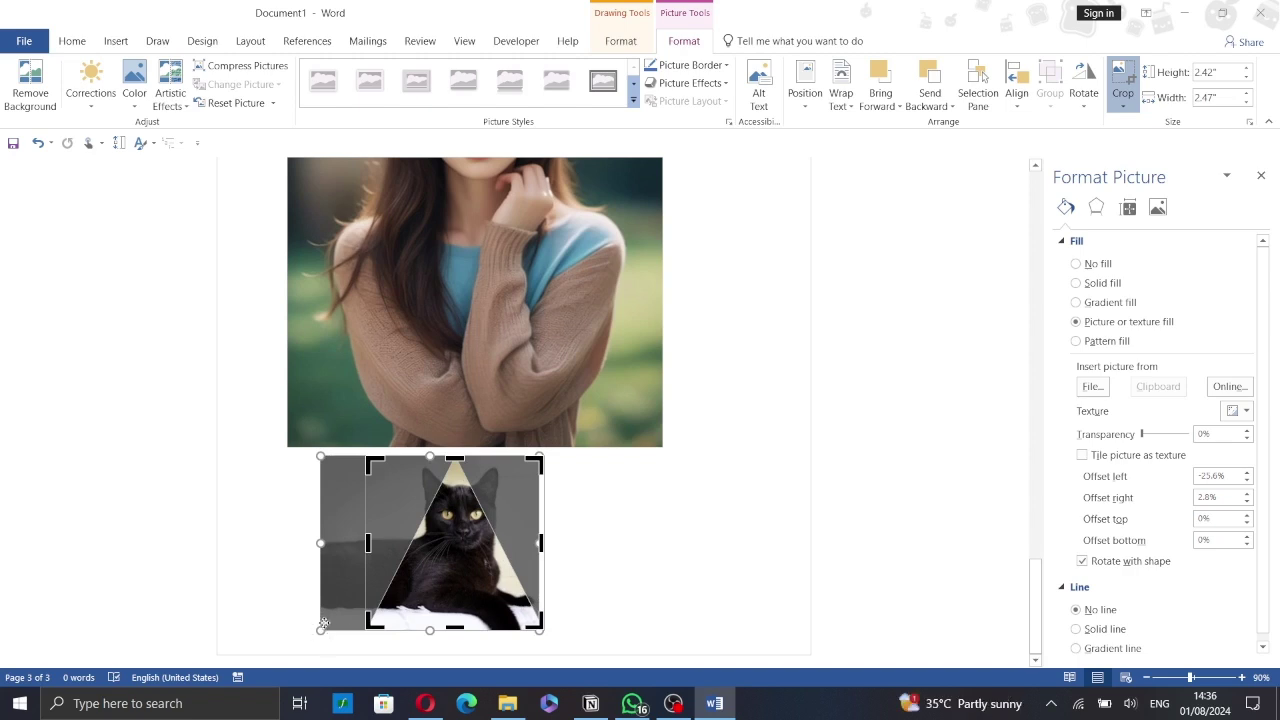
{"action": "left_click_drag", "start_coordinate": [310, 633], "coordinate": [255, 655]}
{"action": "left_click_drag", "start_coordinate": [418, 565], "coordinate": [433, 608]}
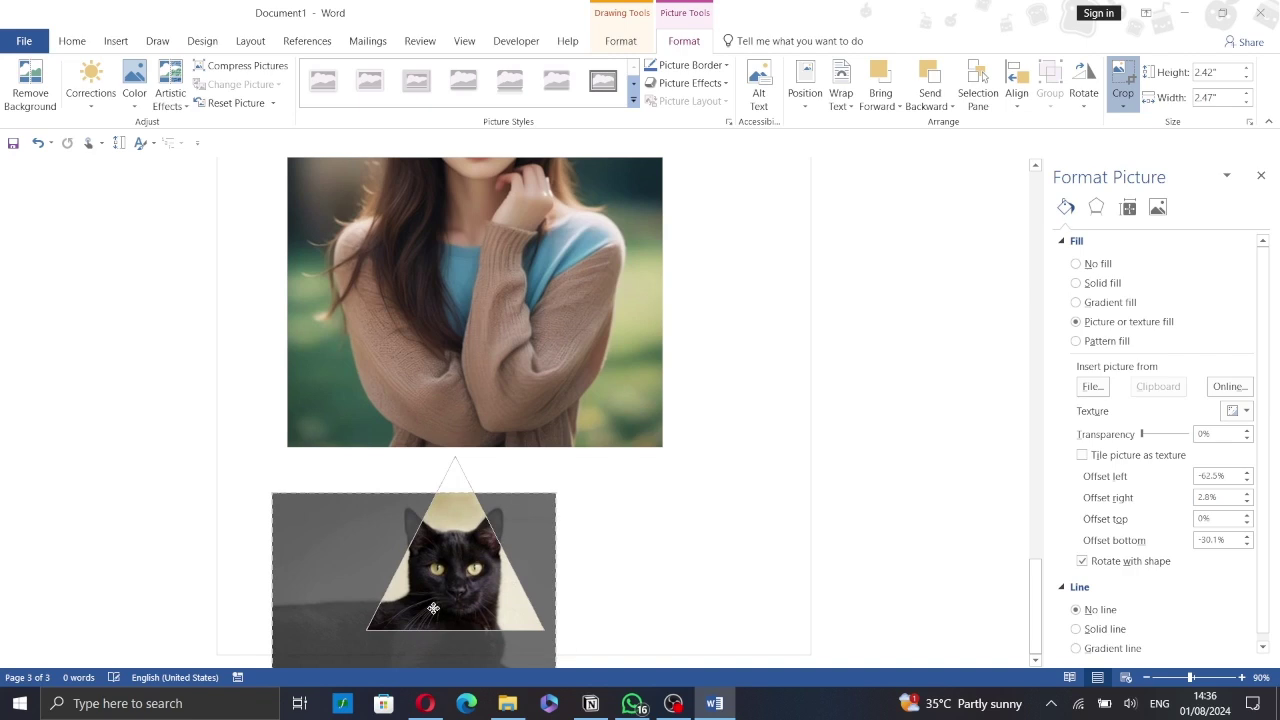
{"action": "left_click", "coordinate": [680, 543]}
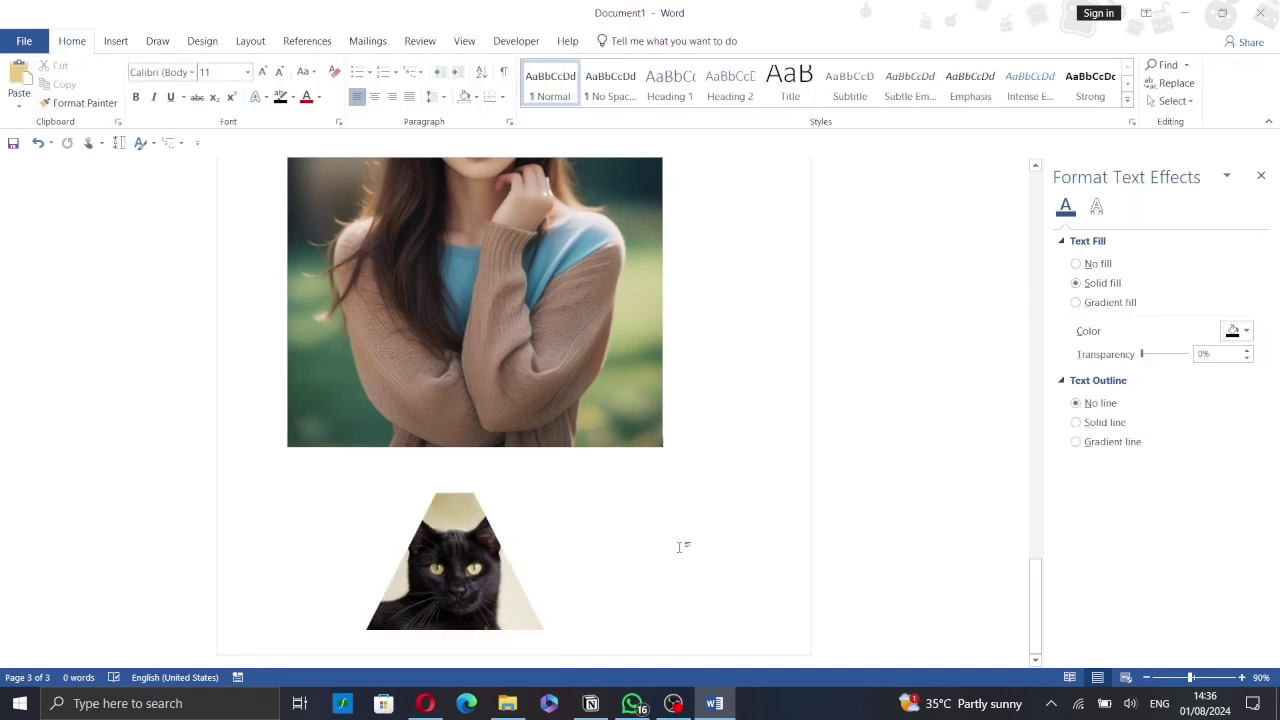